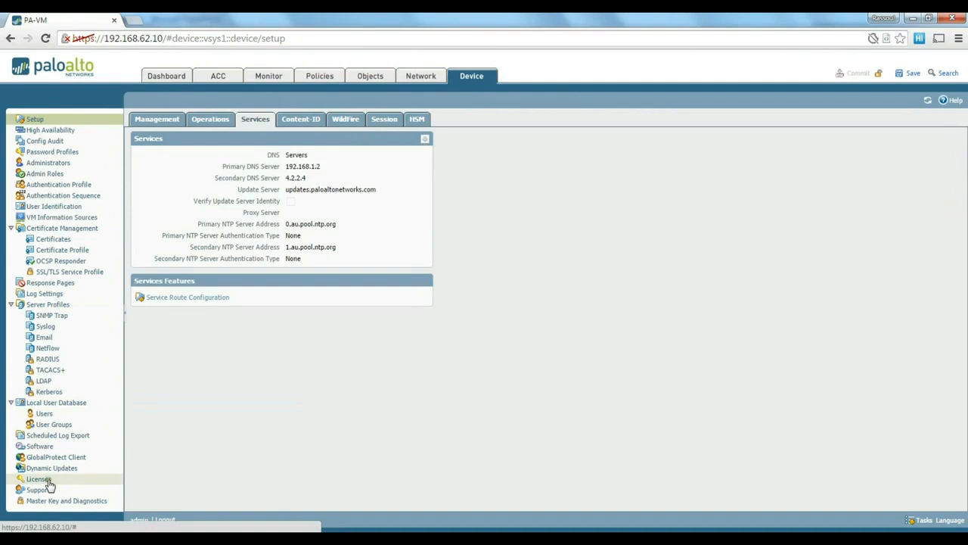
# Review the installed licenses and the customized IPv4 service route configuration, leaving the service routes without saving changes
pyautogui.click(39, 479)
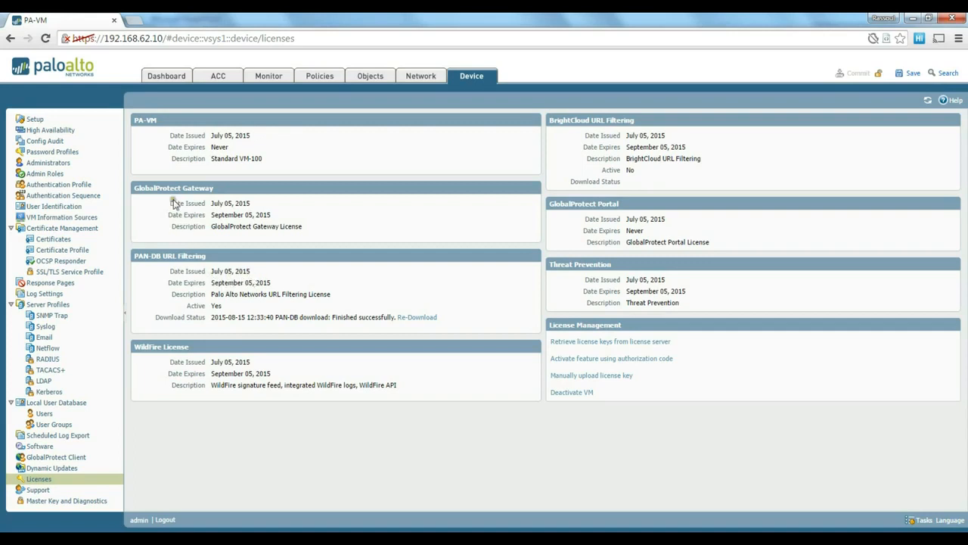
pyautogui.click(40, 122)
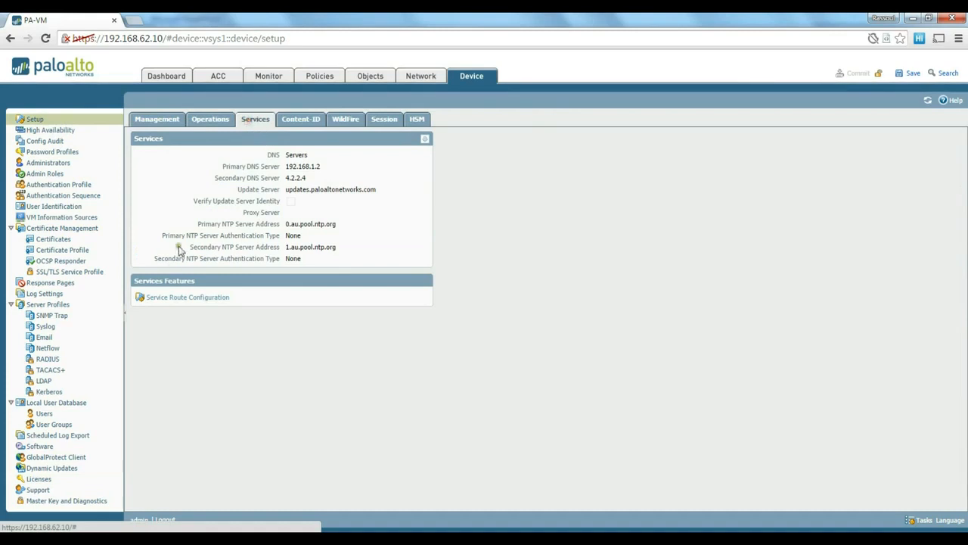
pyautogui.click(186, 301)
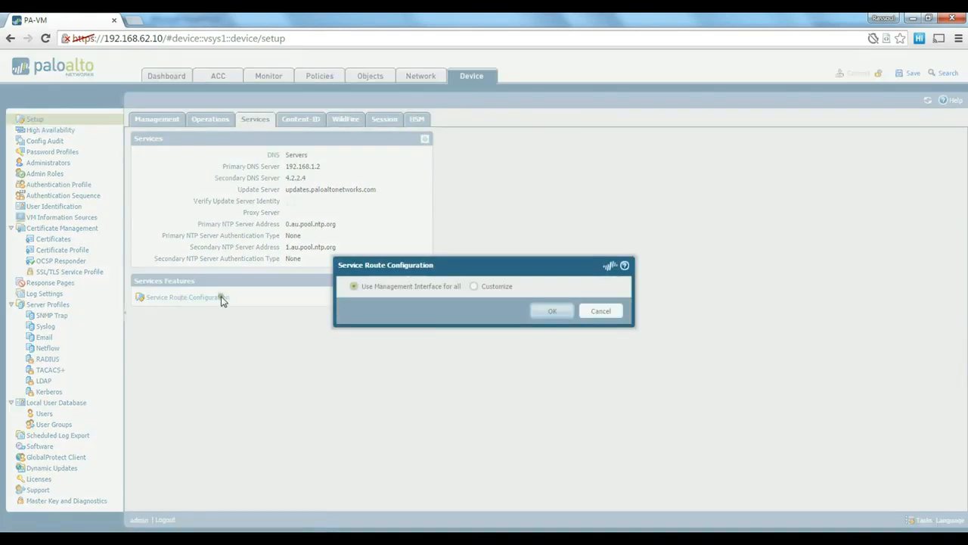
pyautogui.click(469, 283)
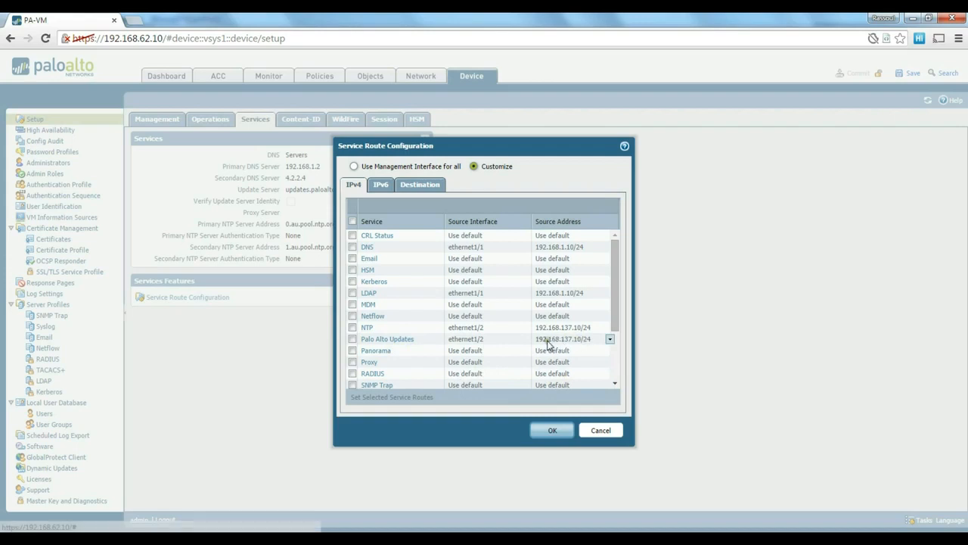
pyautogui.click(598, 431)
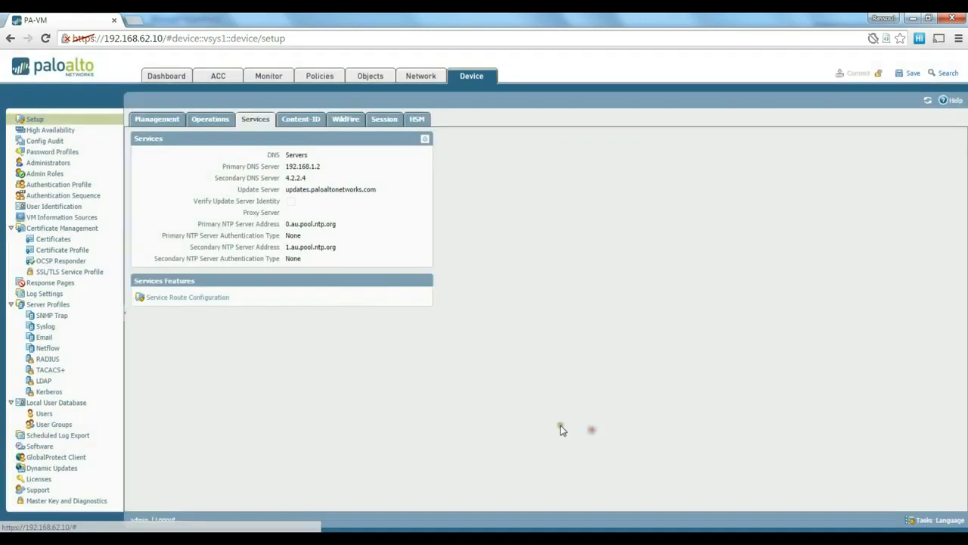
# Review the device's Management, Operations and Services settings, including the primary NTP server address
pyautogui.click(170, 123)
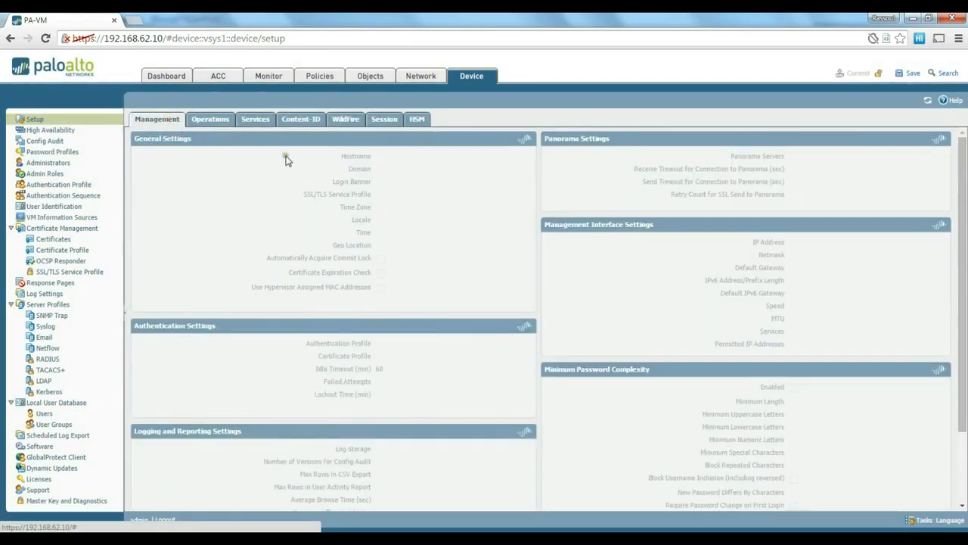
pyautogui.click(219, 121)
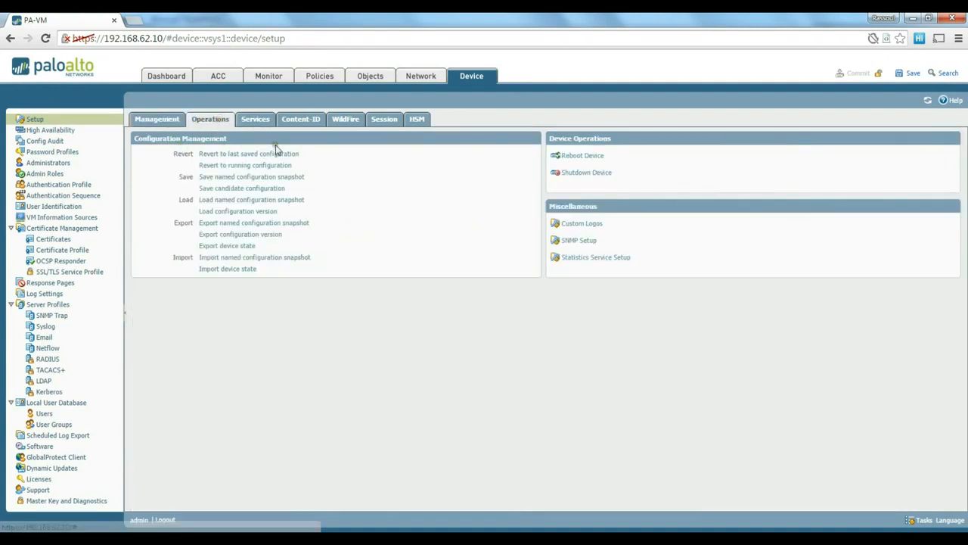
pyautogui.click(254, 121)
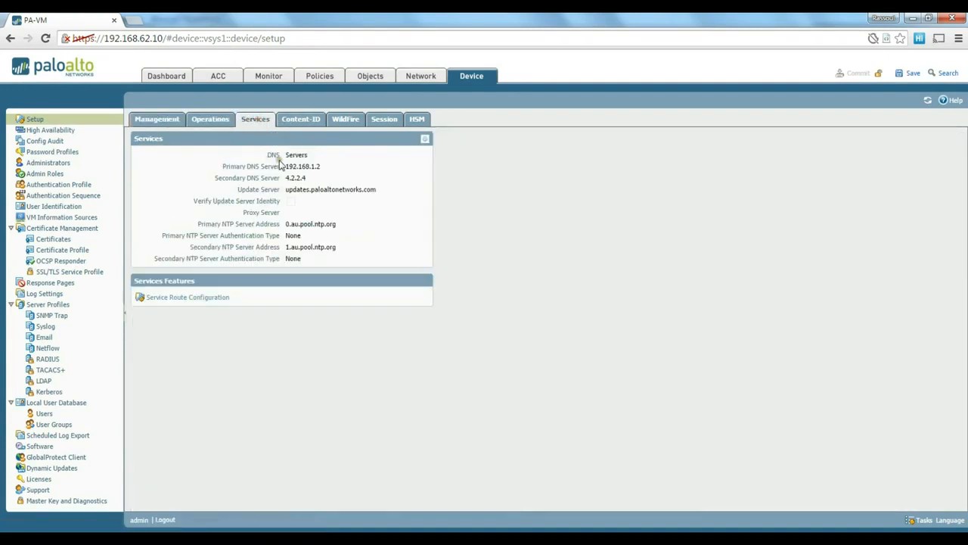
pyautogui.moveTo(337, 225); pyautogui.dragTo(287, 228)
# Examine the security policy rules and the security profile attached to the ALL rule
pyautogui.click(327, 78)
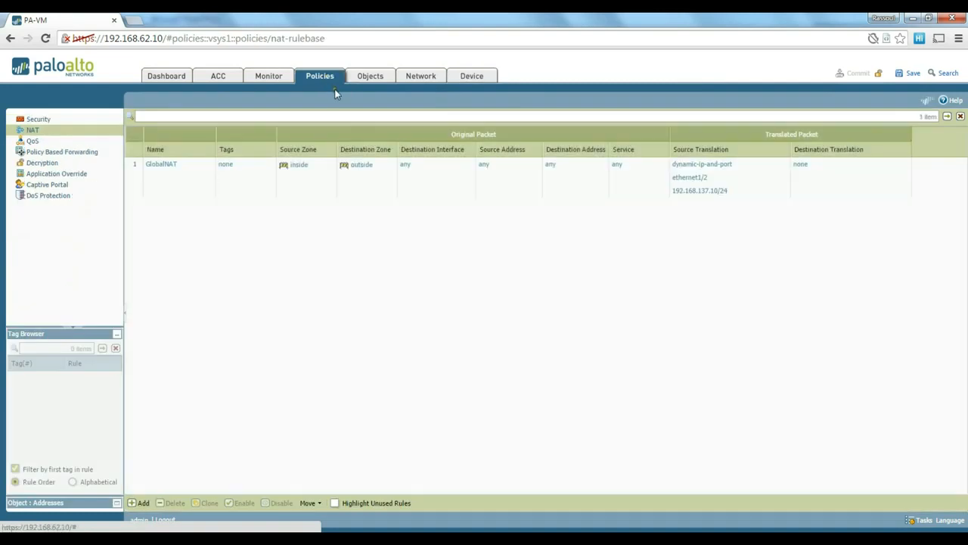
pyautogui.click(65, 121)
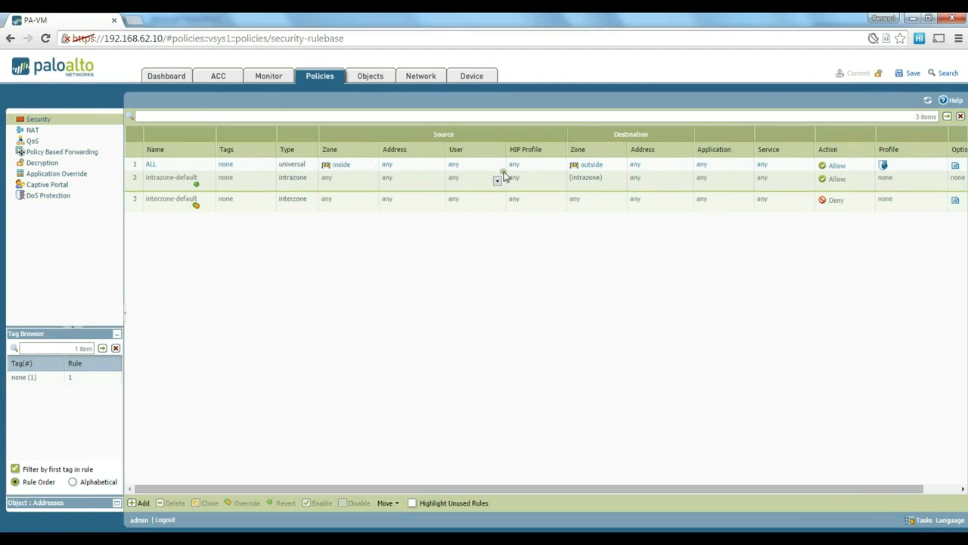
pyautogui.moveTo(885, 171)
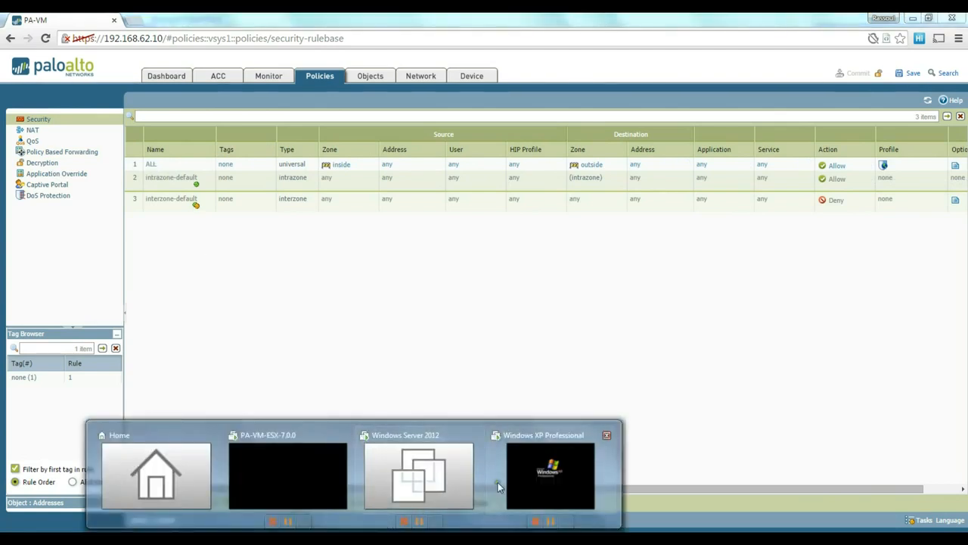
# Switch to the Windows XP Professional virtual machine and log on to Windows with the account password
pyautogui.click(522, 476)
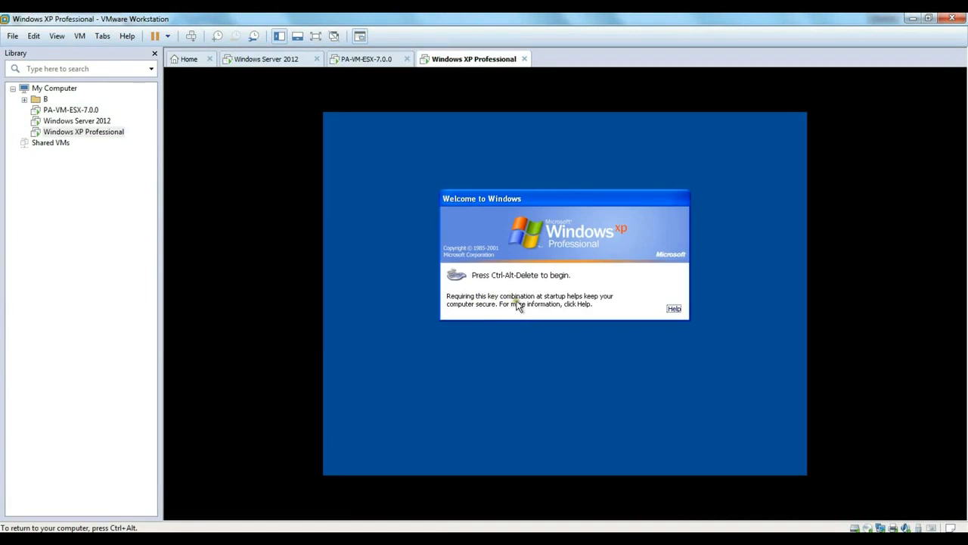
pyautogui.hotkey('ctrl', 'alt', 'Delete')
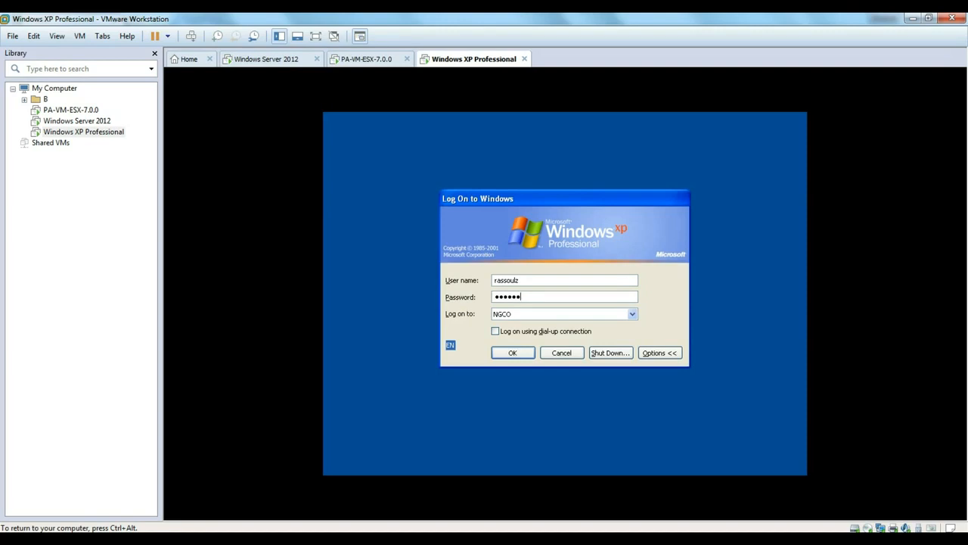
pyautogui.press('Return')
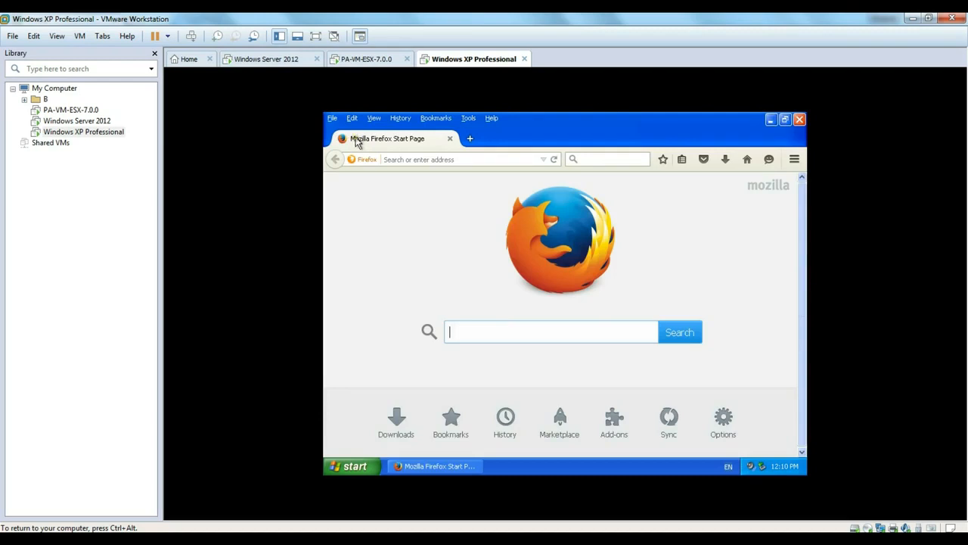
# Load google.com in Firefox on the virtual machine to test web access
pyautogui.click(436, 159)
pyautogui.write('g')
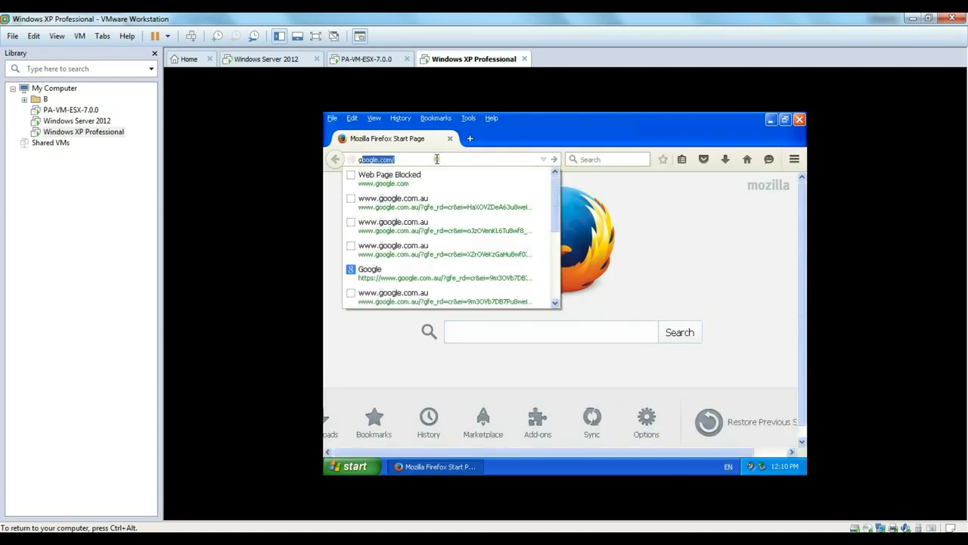
pyautogui.write('oo')
pyautogui.press('Return')
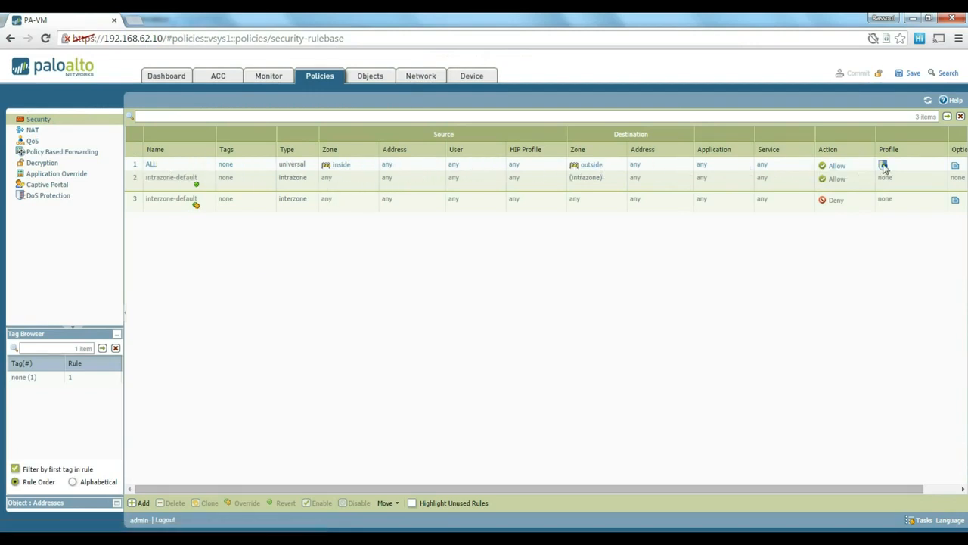
# In the firewall's security policies, apply the ALL rule's default URL filtering profile to the interzone-default rule
pyautogui.moveTo(887, 172)
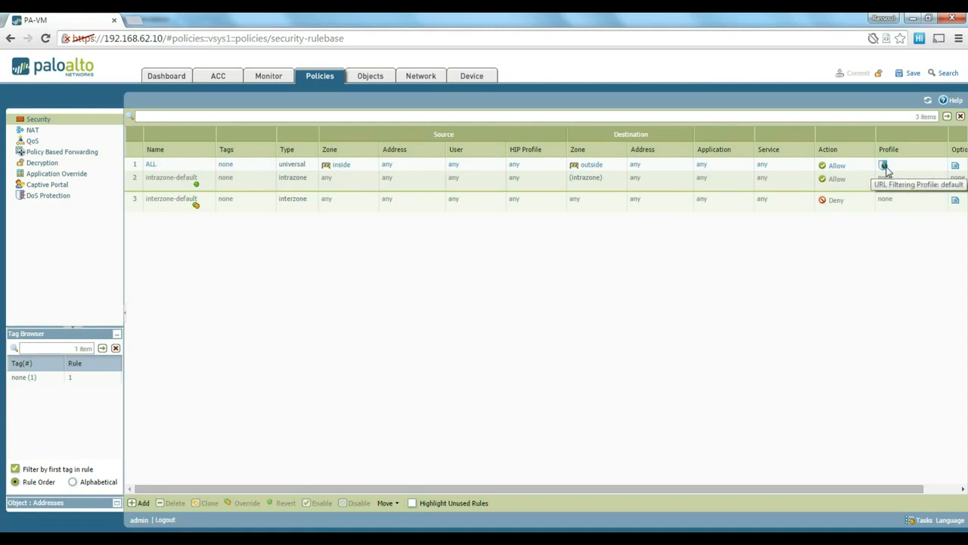
pyautogui.click(863, 168)
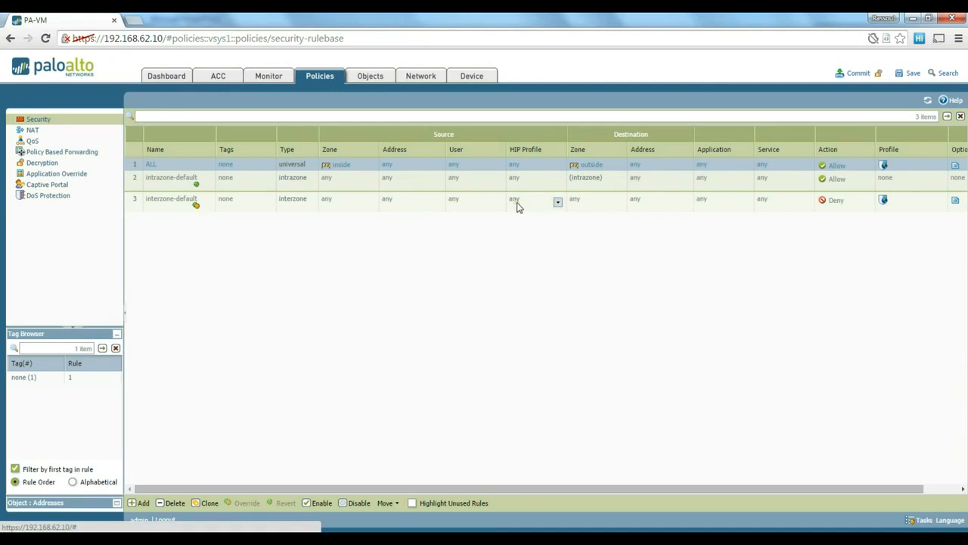
# Set the Antivirus and Vulnerability Protection profiles of the ALL security rule to default and save the rule
pyautogui.click(150, 166)
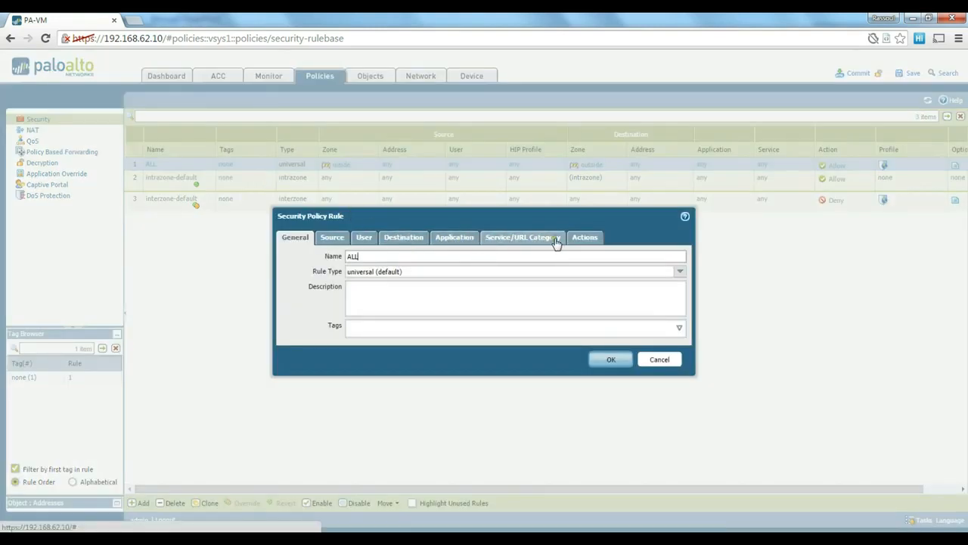
pyautogui.click(582, 240)
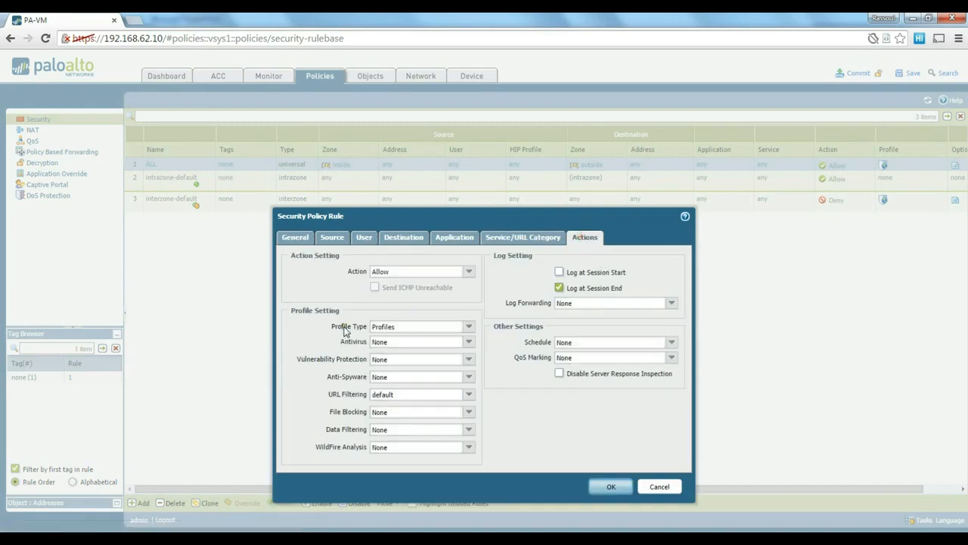
pyautogui.doubleClick(398, 395)
pyautogui.click(402, 397)
pyautogui.click(472, 347)
pyautogui.click(370, 366)
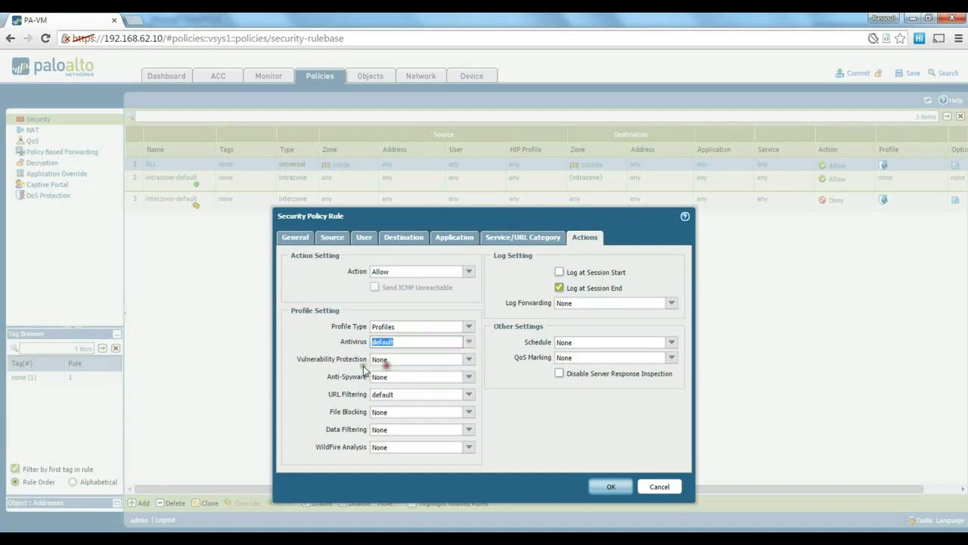
pyautogui.click(468, 359)
pyautogui.click(400, 385)
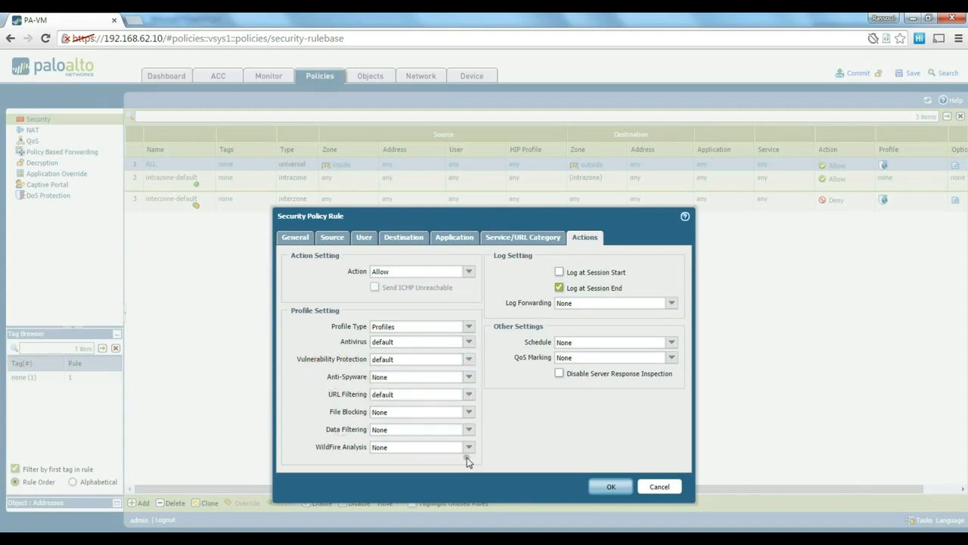
pyautogui.click(605, 488)
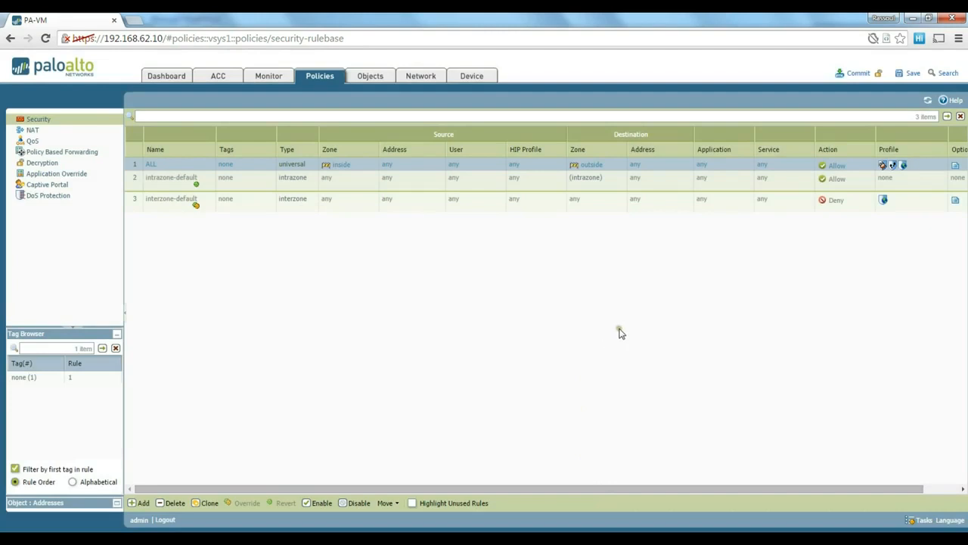
# Commit the changes with both the device and network configuration and the policy and object configuration included
pyautogui.click(862, 78)
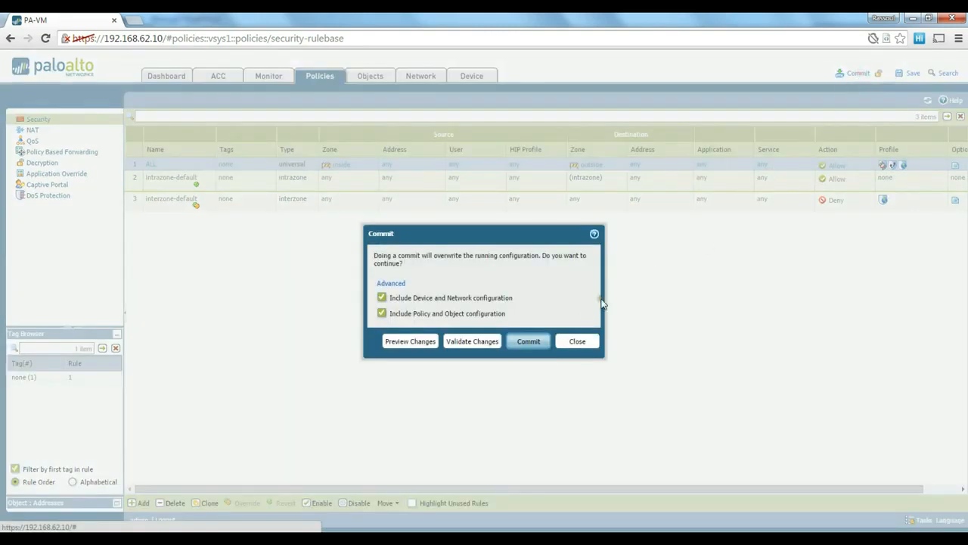
pyautogui.click(529, 342)
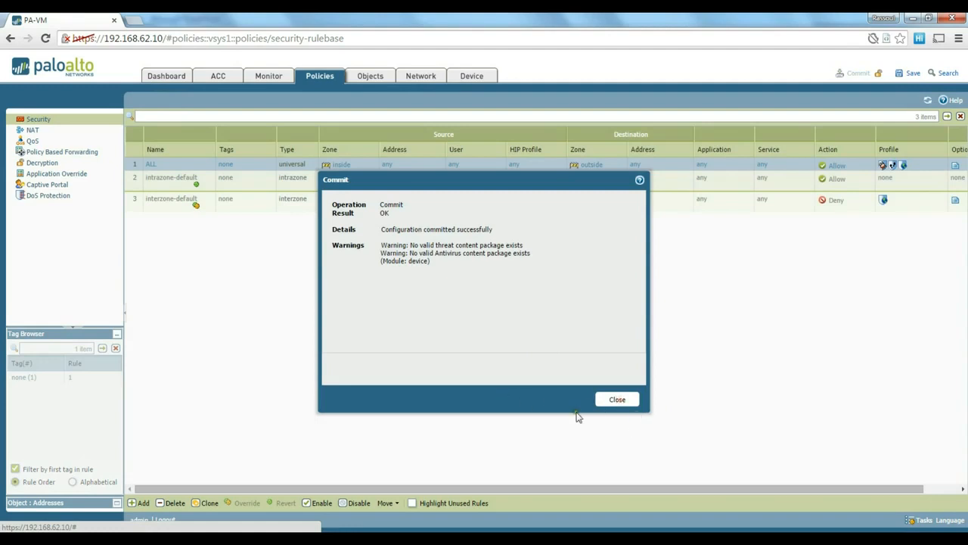
pyautogui.click(621, 402)
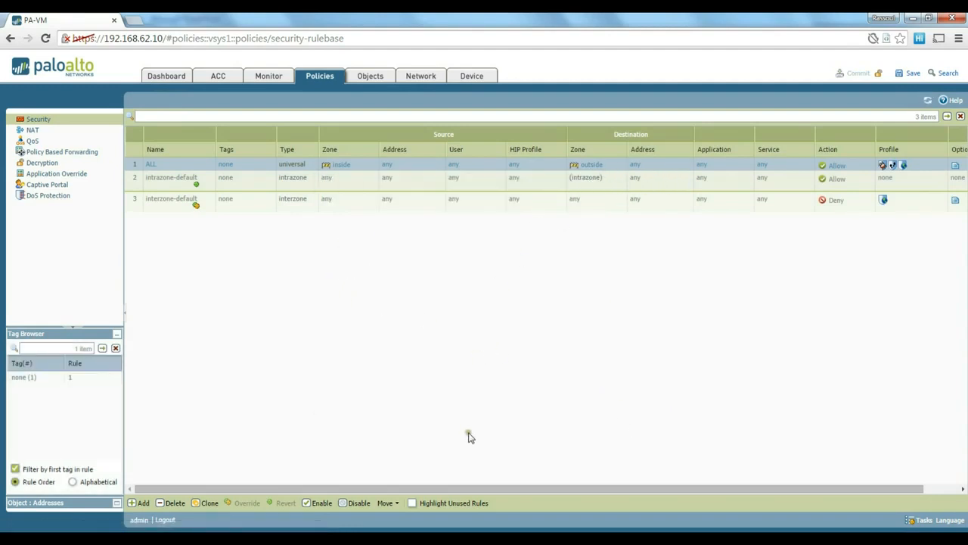
# Switch to the Windows XP Professional virtual machine, restart Firefox and load google.com
pyautogui.click(354, 539)
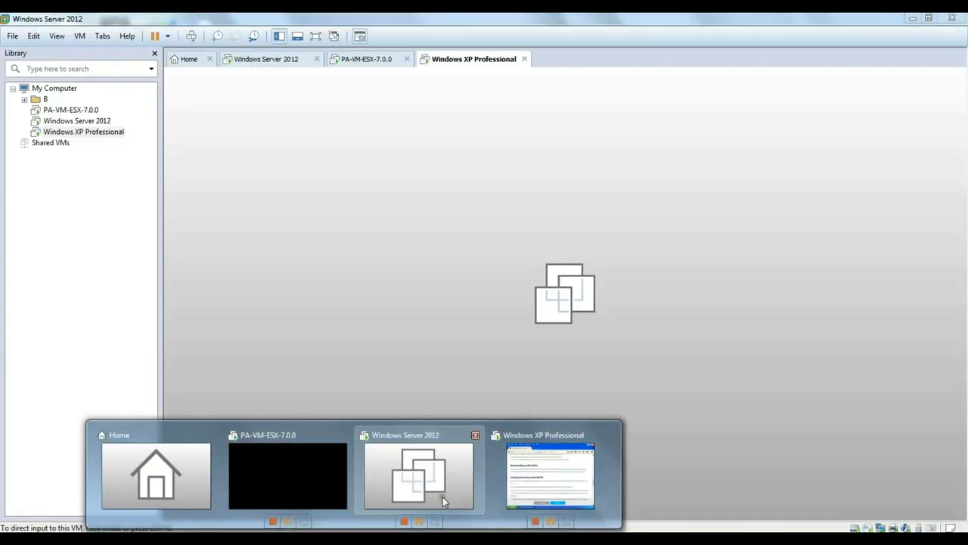
pyautogui.click(550, 475)
pyautogui.click(799, 119)
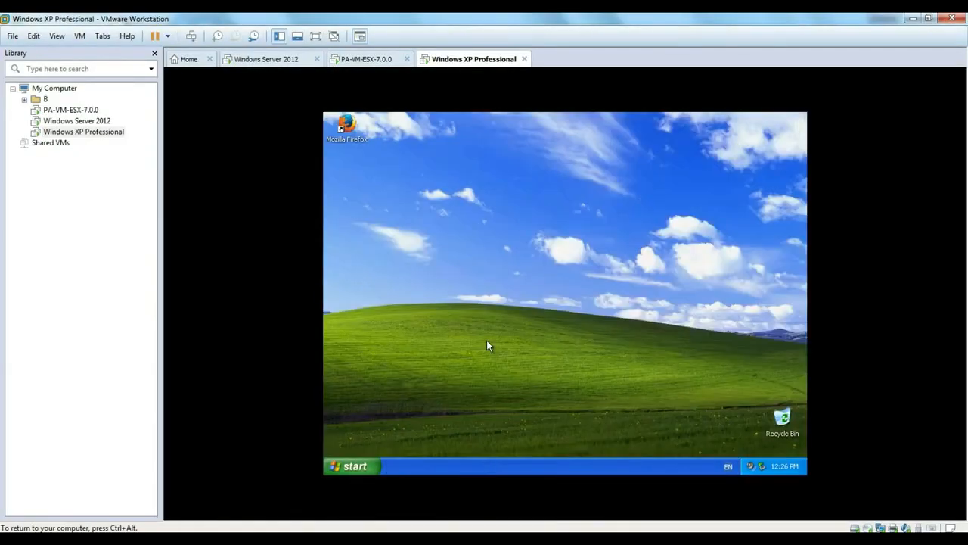
pyautogui.doubleClick(346, 126)
pyautogui.click(477, 160)
pyautogui.write('google.com/')
pyautogui.press('Return')
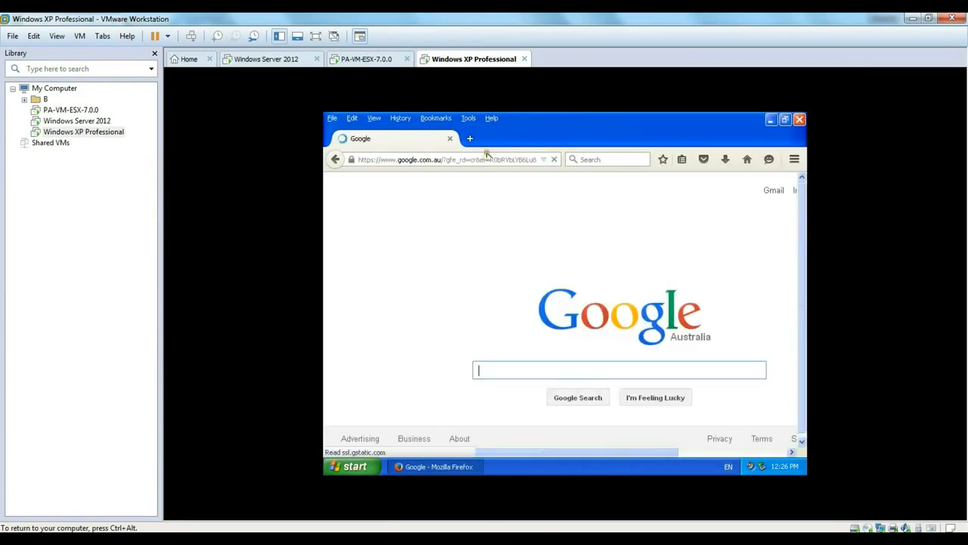
# Test URL filtering by loading playboy.com in a new browser tab, and close that tab
pyautogui.click(469, 139)
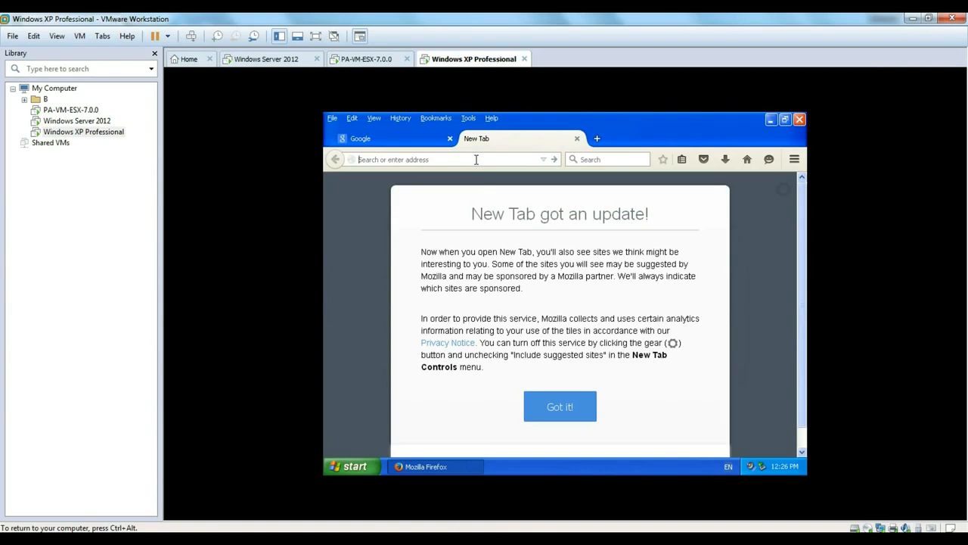
pyautogui.write('playboy.com/')
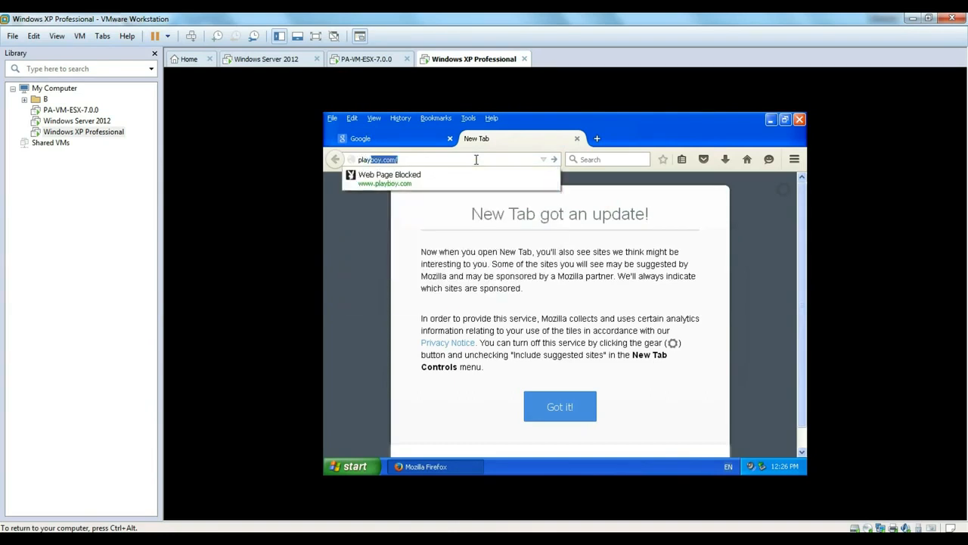
pyautogui.press('Return')
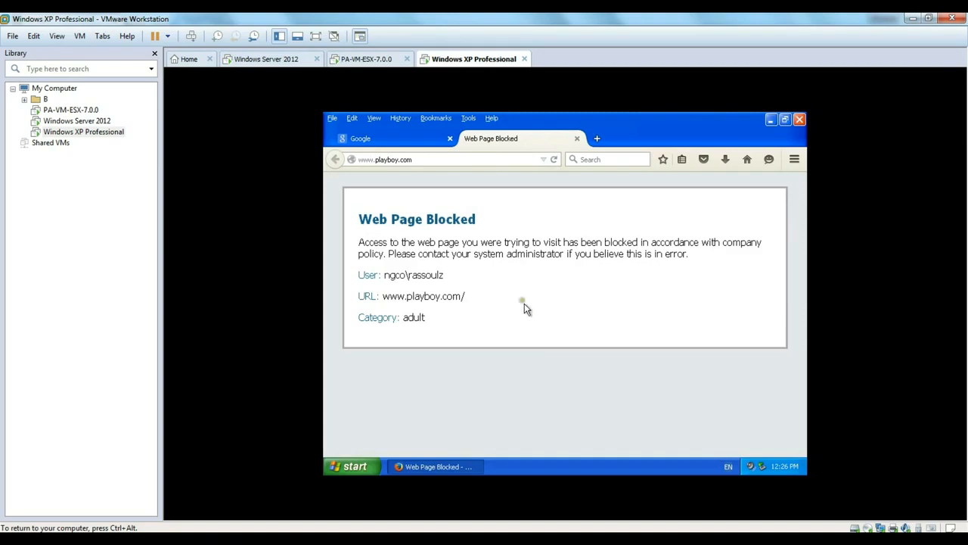
pyautogui.click(577, 139)
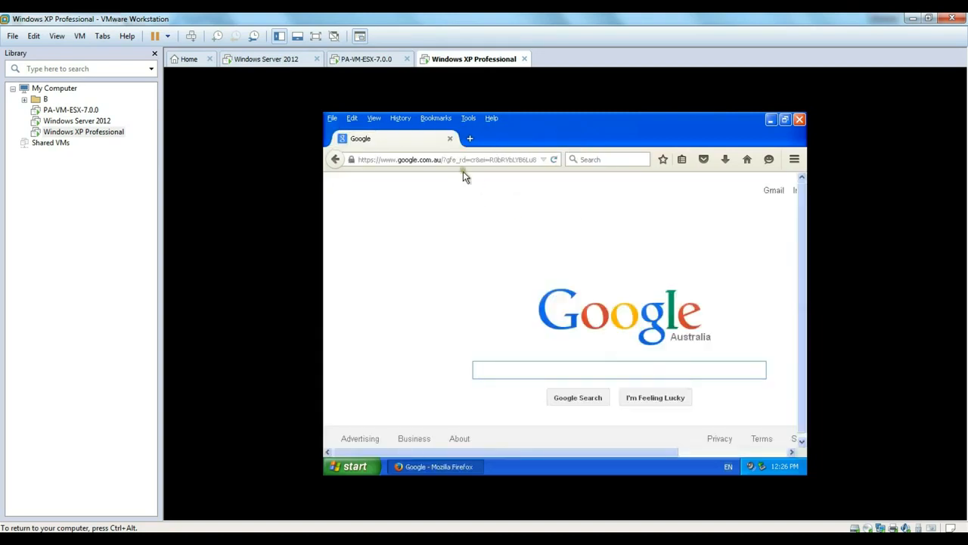
# Search Google for "eicar test"
pyautogui.click(491, 370)
pyautogui.write('eicar')
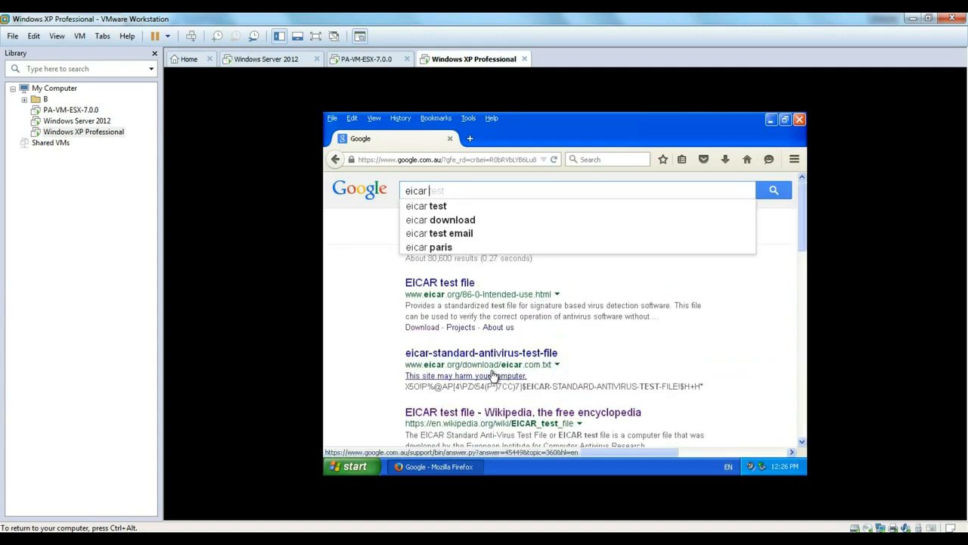
pyautogui.press('Down')
pyautogui.press('Return')
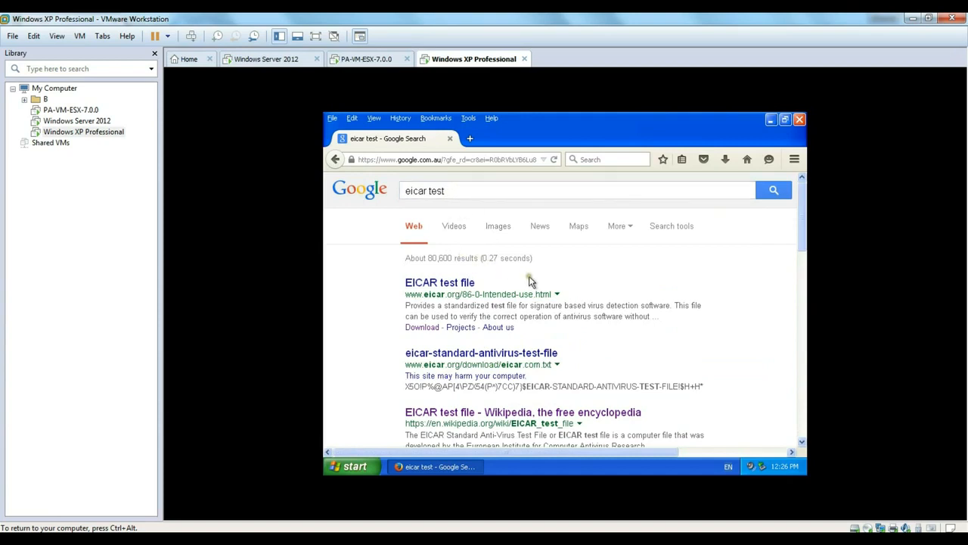
# Open the EICAR test file search result from eicar.org, ignoring the unwanted-software warning and dismissing the red notification bar
pyautogui.click(439, 286)
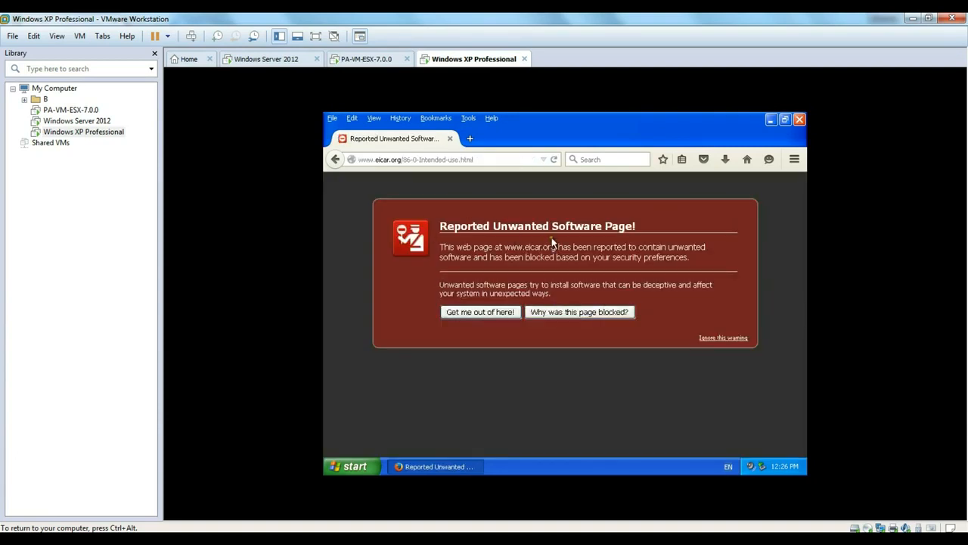
pyautogui.click(713, 338)
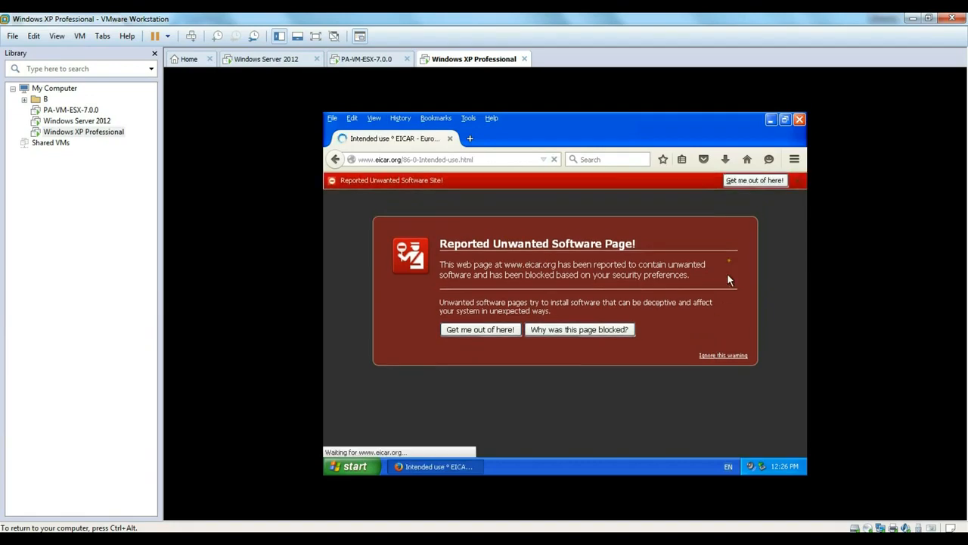
pyautogui.click(798, 181)
# Look through the EICAR Anti-Malware Testfile and Intended Use content for a way to download the test file
pyautogui.scroll(-10, 582, 363)
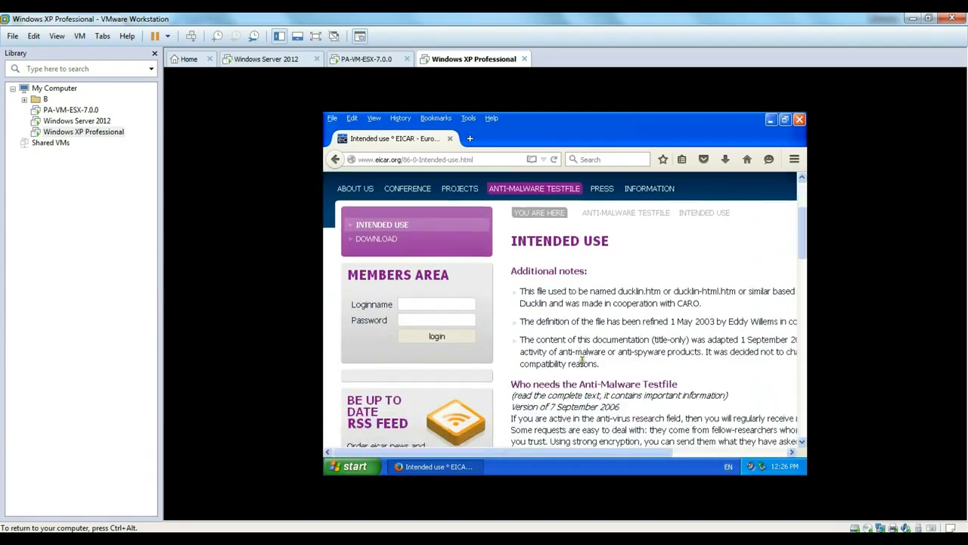
pyautogui.scroll(-8, 582, 355)
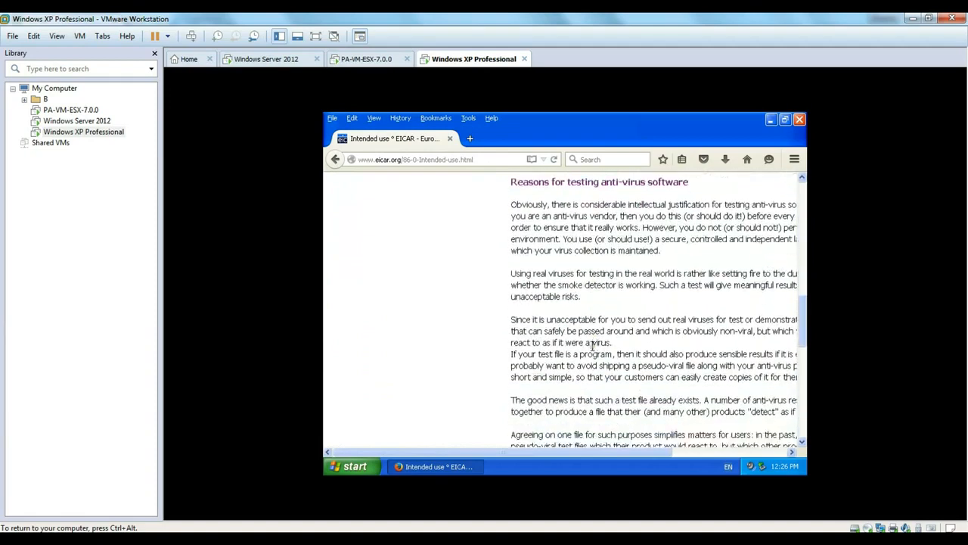
pyautogui.moveTo(625, 448); pyautogui.dragTo(757, 444)
pyautogui.scroll(-5, 635, 326)
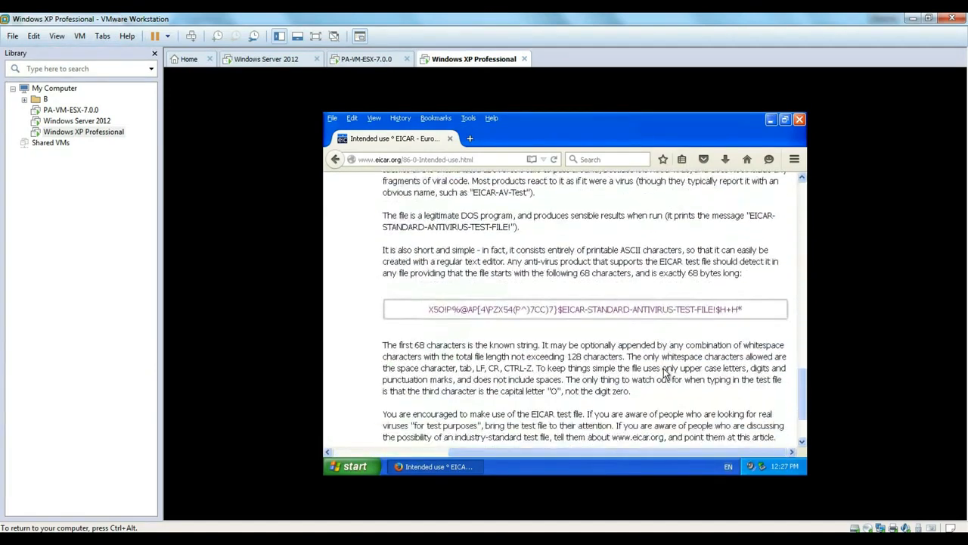
pyautogui.scroll(5, 621, 264)
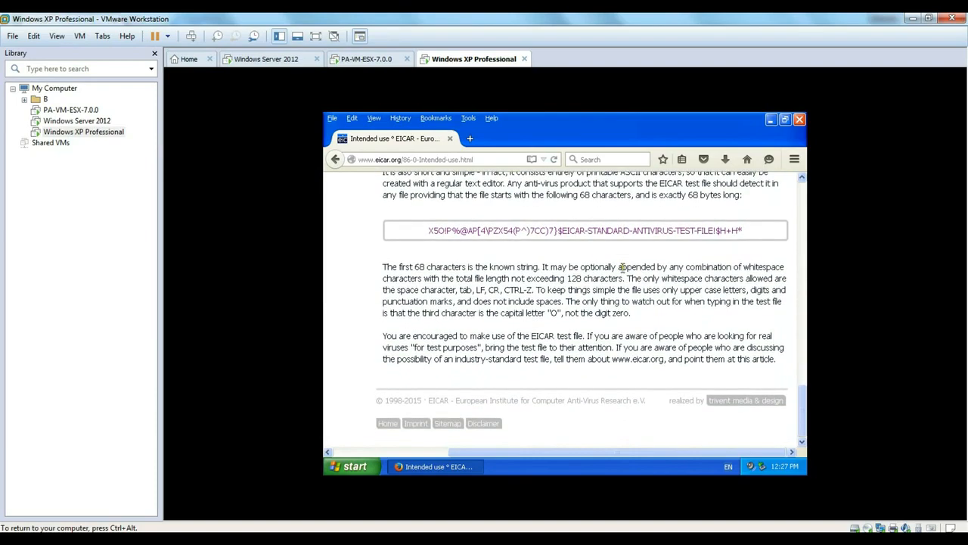
pyautogui.scroll(5, 622, 272)
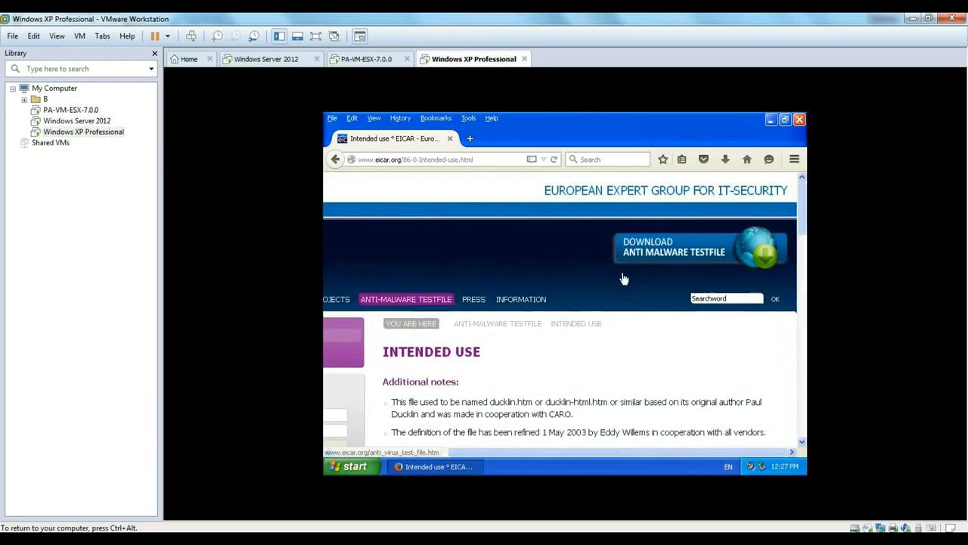
pyautogui.click(512, 325)
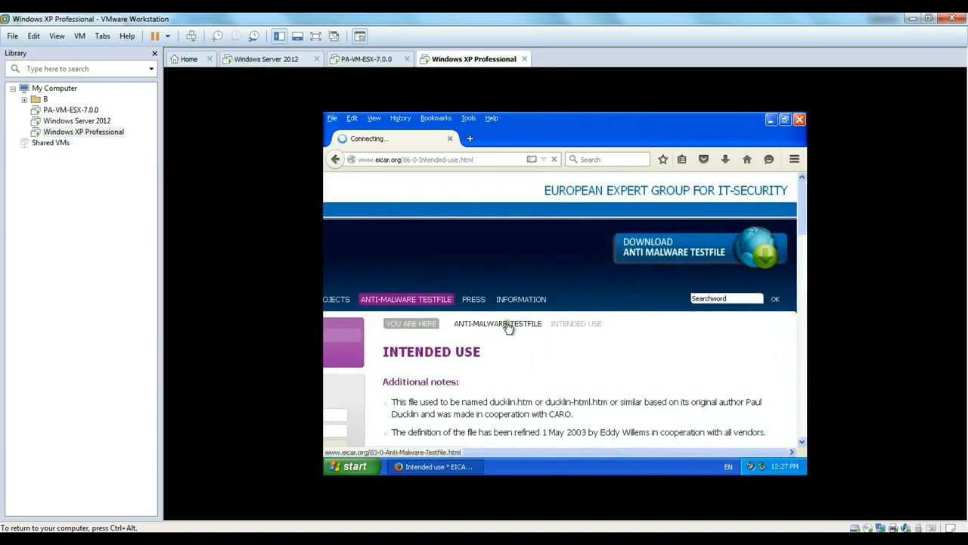
pyautogui.scroll(-10, 560, 348)
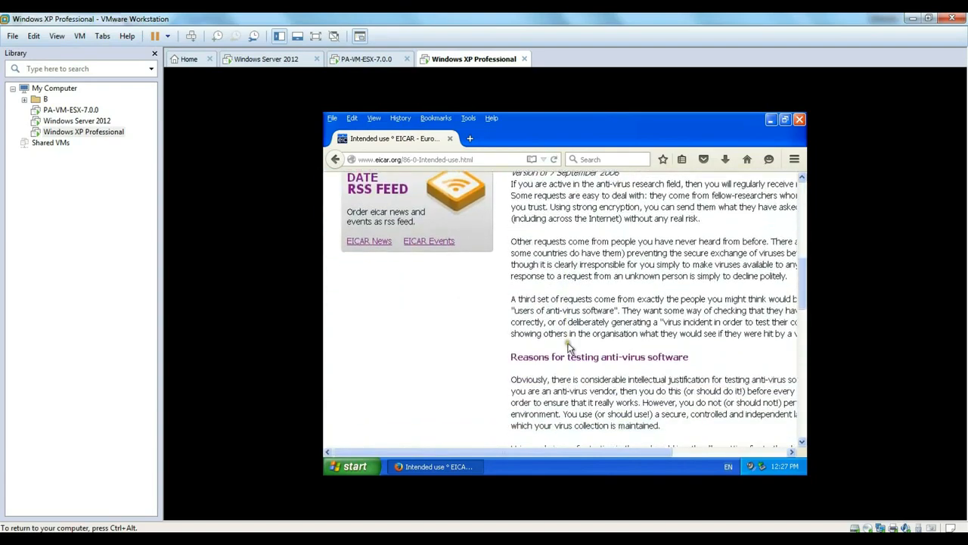
pyautogui.scroll(-8, 571, 347)
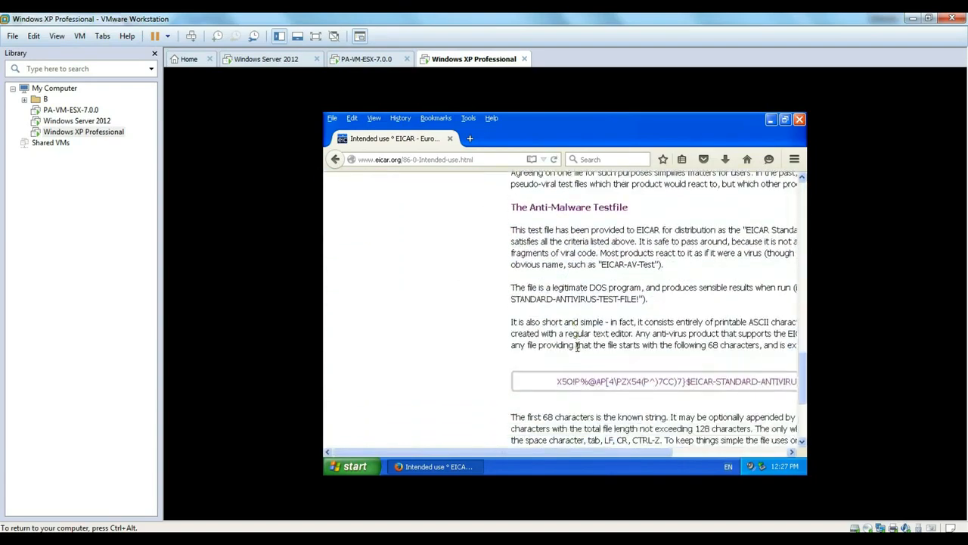
pyautogui.moveTo(624, 451); pyautogui.dragTo(749, 448)
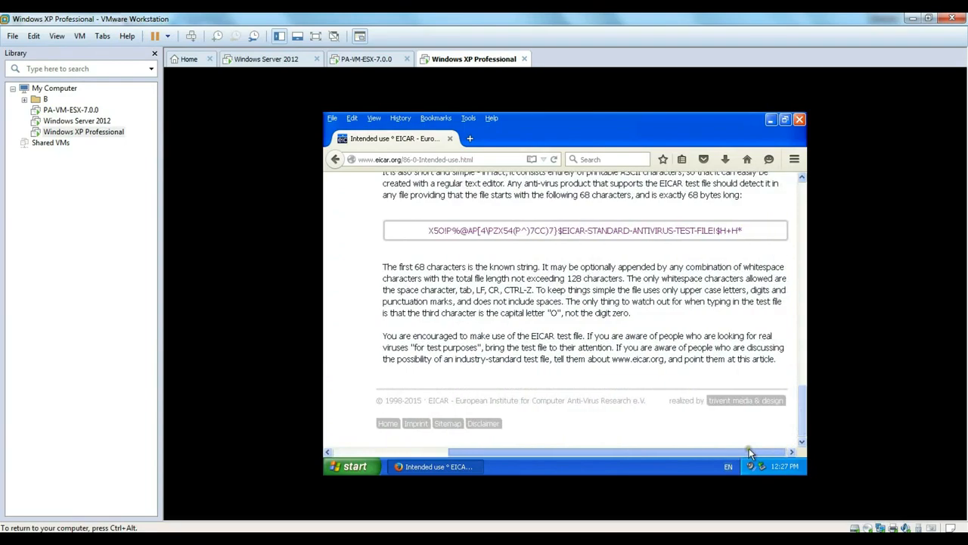
pyautogui.scroll(10, 692, 371)
pyautogui.scroll(10, 691, 371)
pyautogui.moveTo(681, 452); pyautogui.dragTo(521, 451)
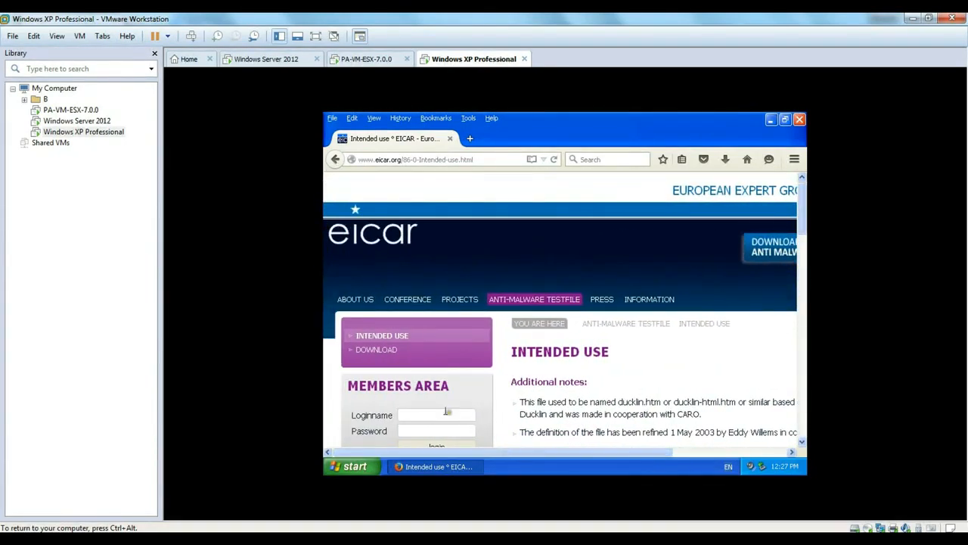
# Test antivirus protection by requesting eicar.com over standard HTTP from the EICAR Download page
pyautogui.click(382, 353)
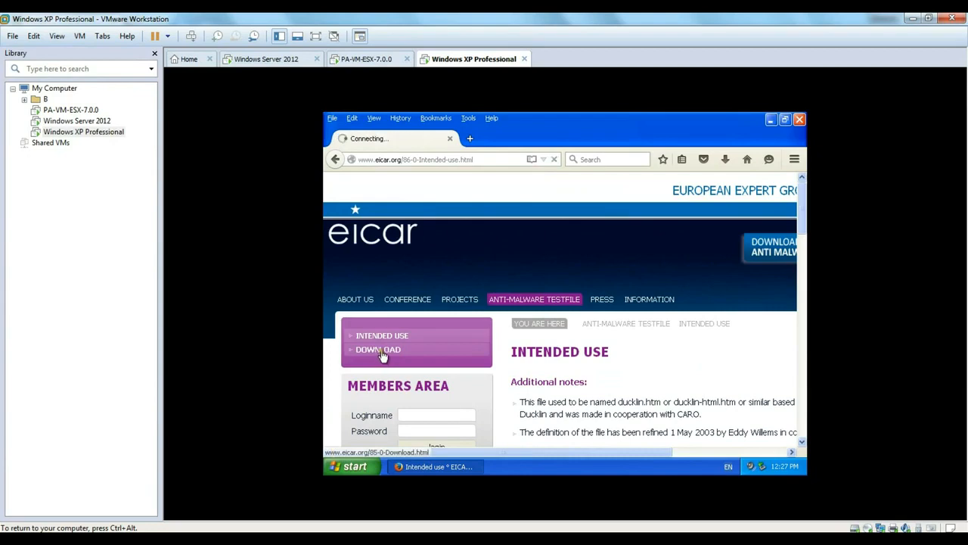
pyautogui.scroll(-6, 590, 366)
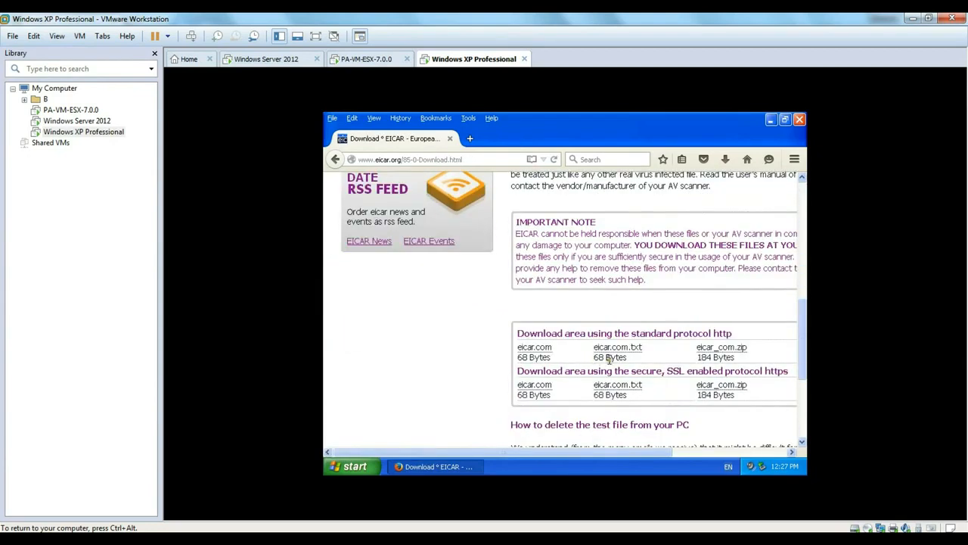
pyautogui.click(542, 351)
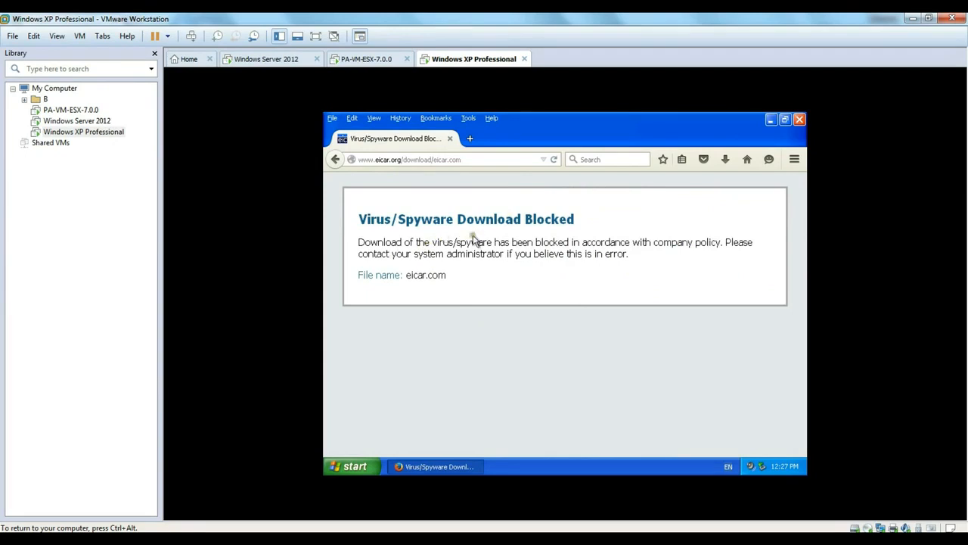
pyautogui.click(482, 159)
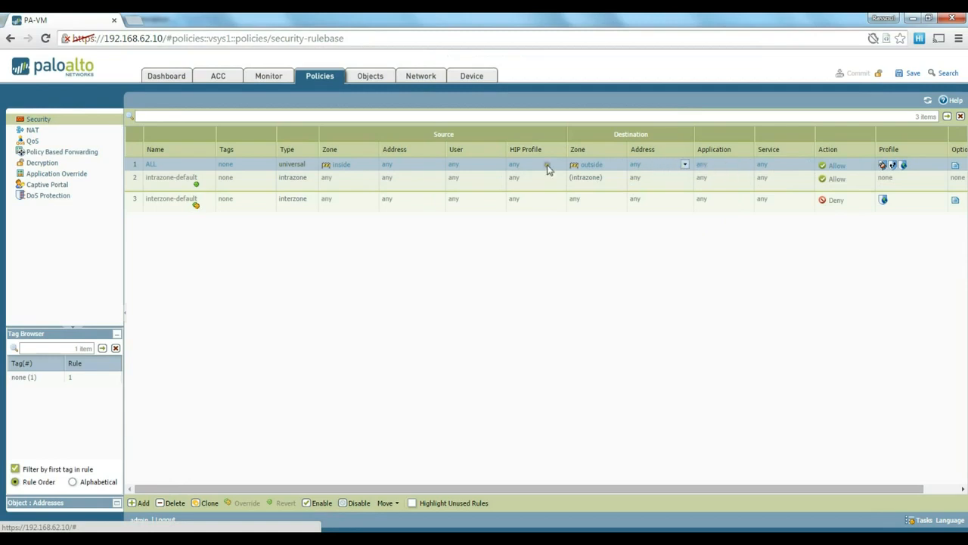
# In the Palo Alto web interface, add 192.168.1.5 as the source address of the ALL security rule and save the rule
pyautogui.click(155, 166)
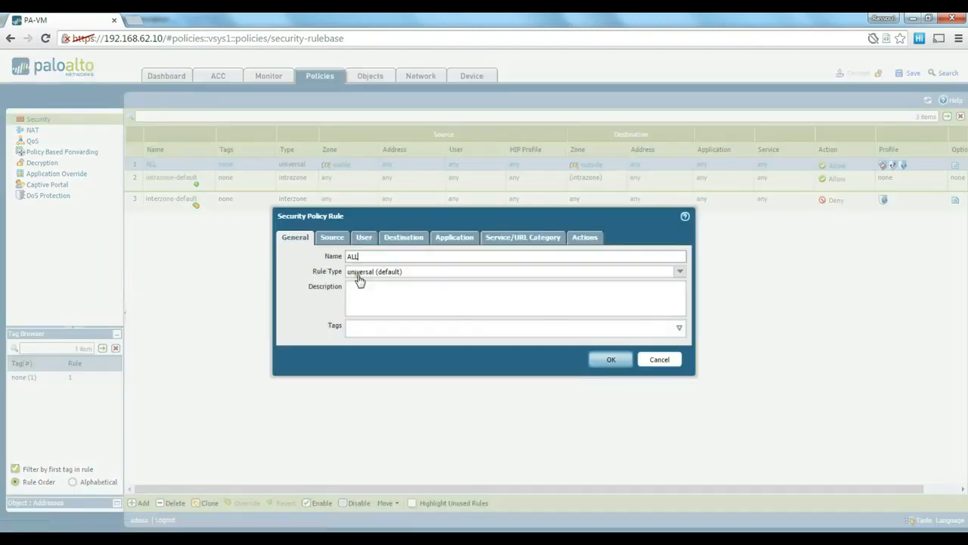
pyautogui.click(333, 238)
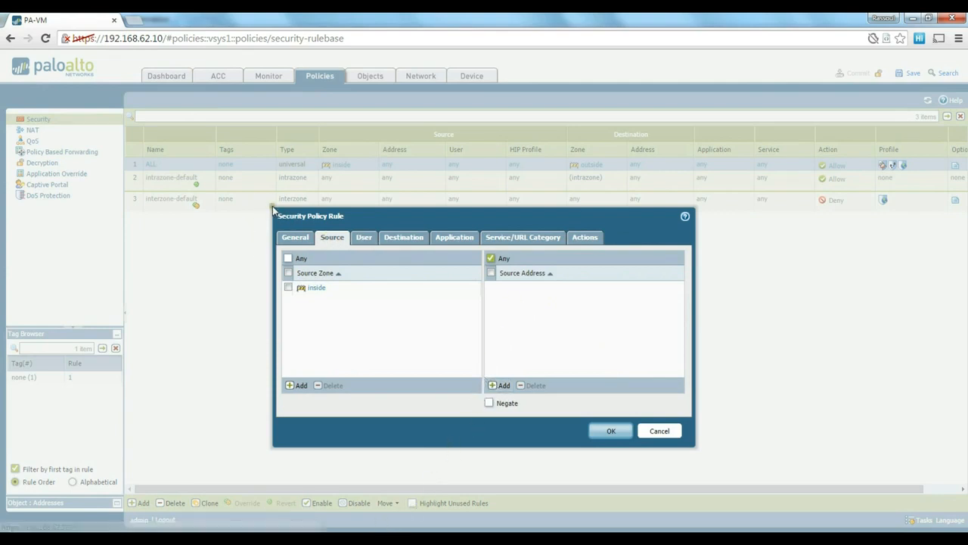
pyautogui.moveTo(352, 217); pyautogui.dragTo(341, 196)
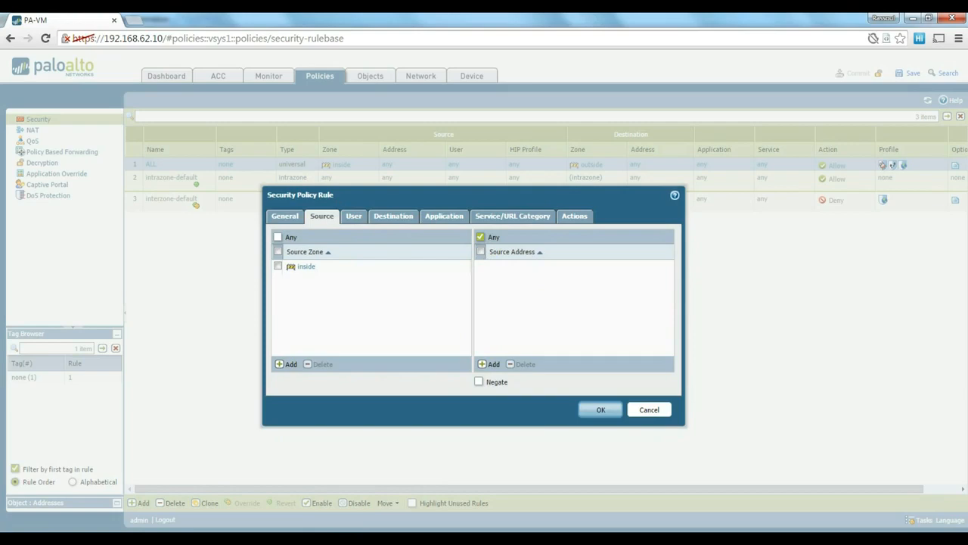
pyautogui.click(490, 364)
pyautogui.write('192.168.1.5')
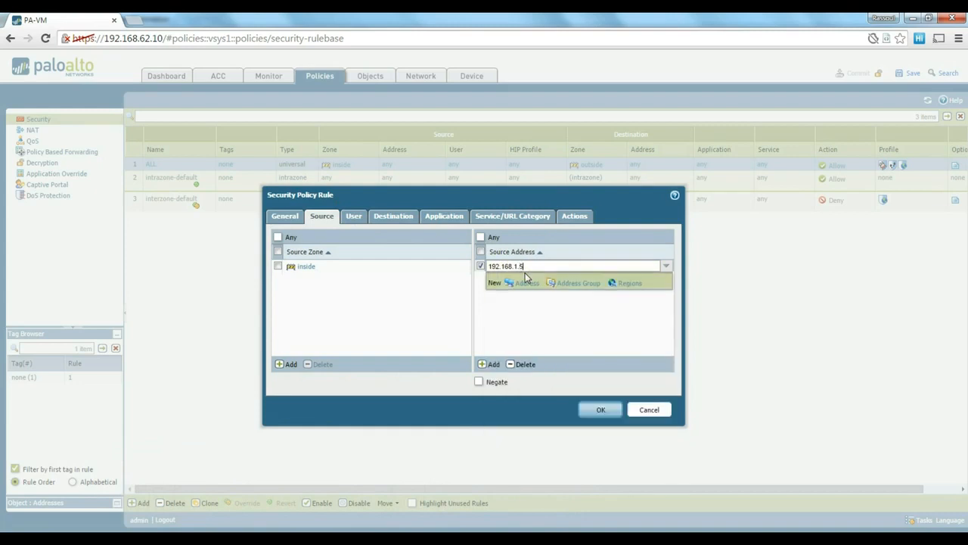
pyautogui.press('Return')
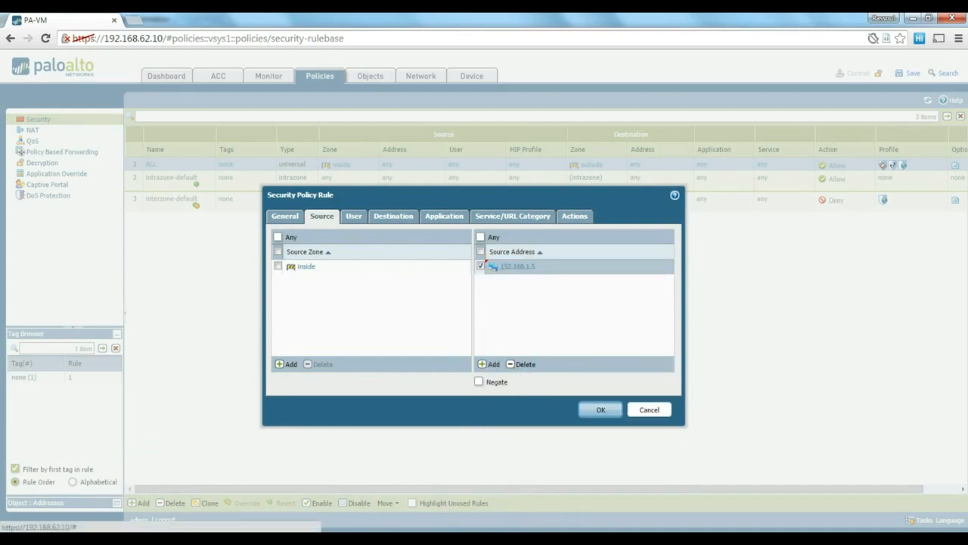
pyautogui.click(242, 540)
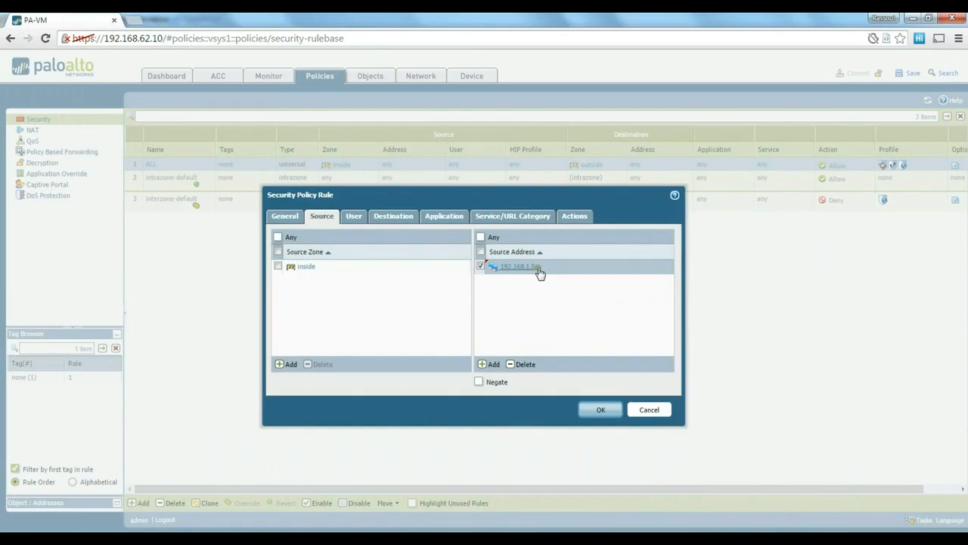
pyautogui.click(602, 412)
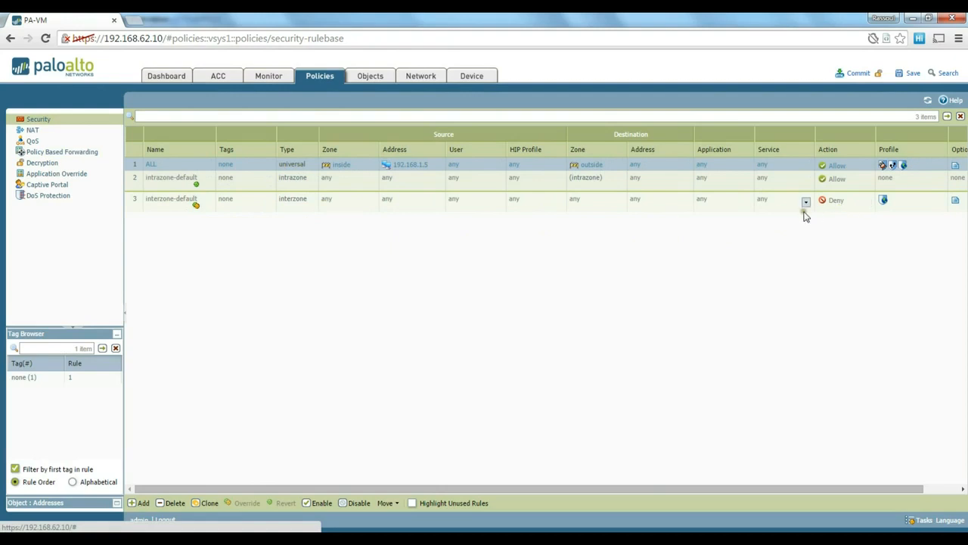
# Commit the rule's source address change, including device and network plus policy and object configuration, and close the commit report
pyautogui.click(854, 72)
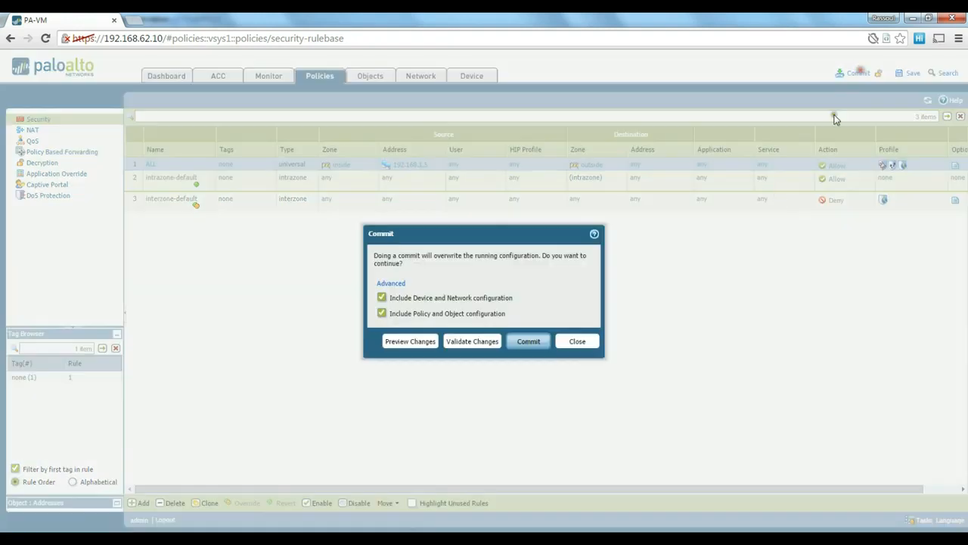
pyautogui.click(529, 343)
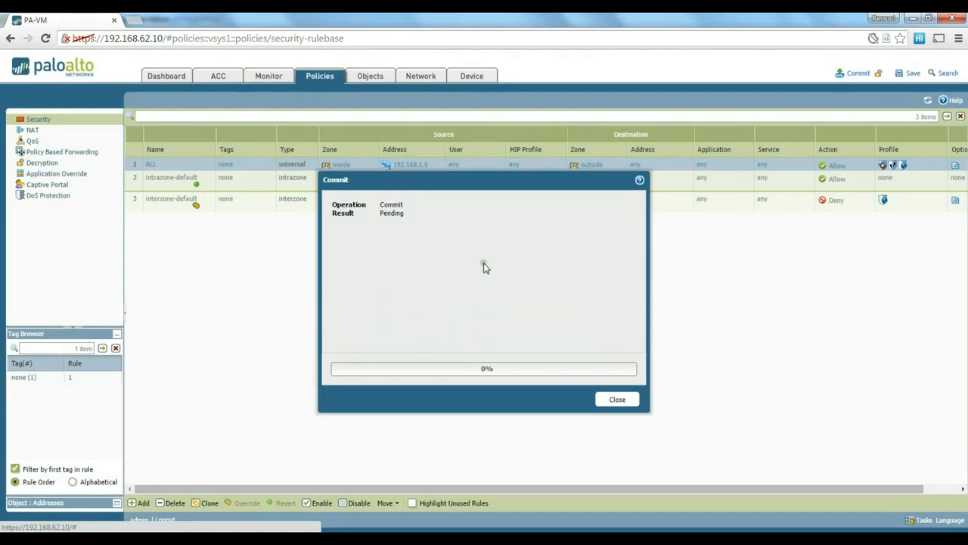
pyautogui.moveTo(485, 182); pyautogui.dragTo(523, 194)
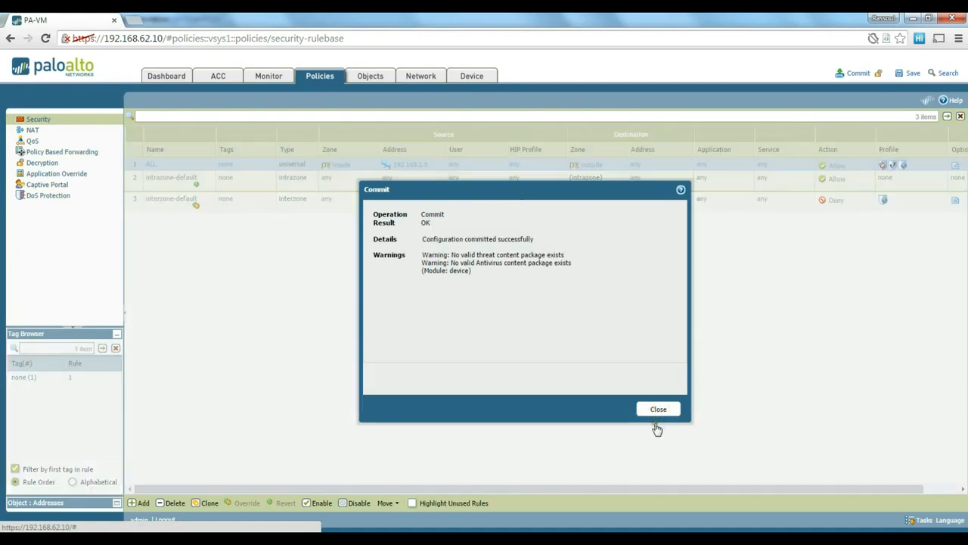
pyautogui.click(657, 418)
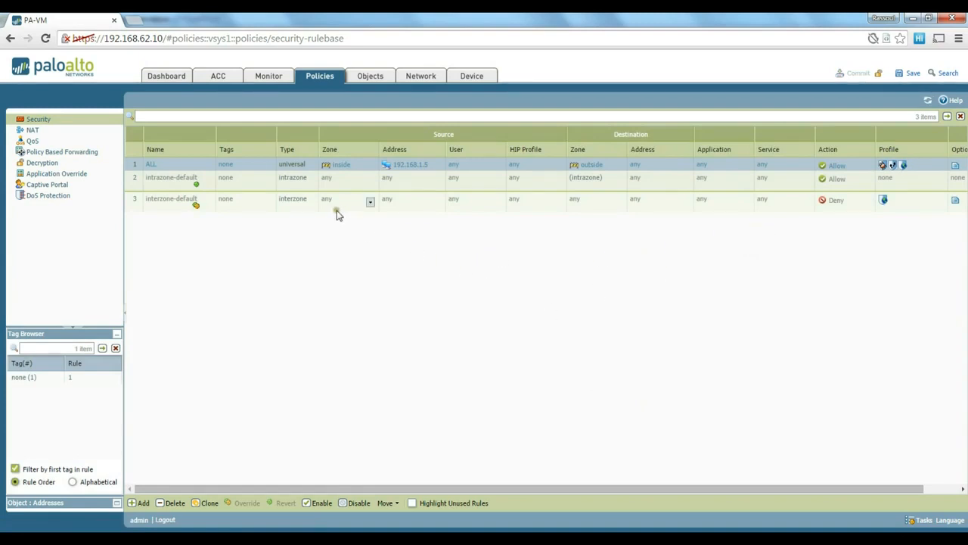
# Switch to the Windows XP Professional virtual machine and load google.com in Firefox
pyautogui.moveTo(355, 537)
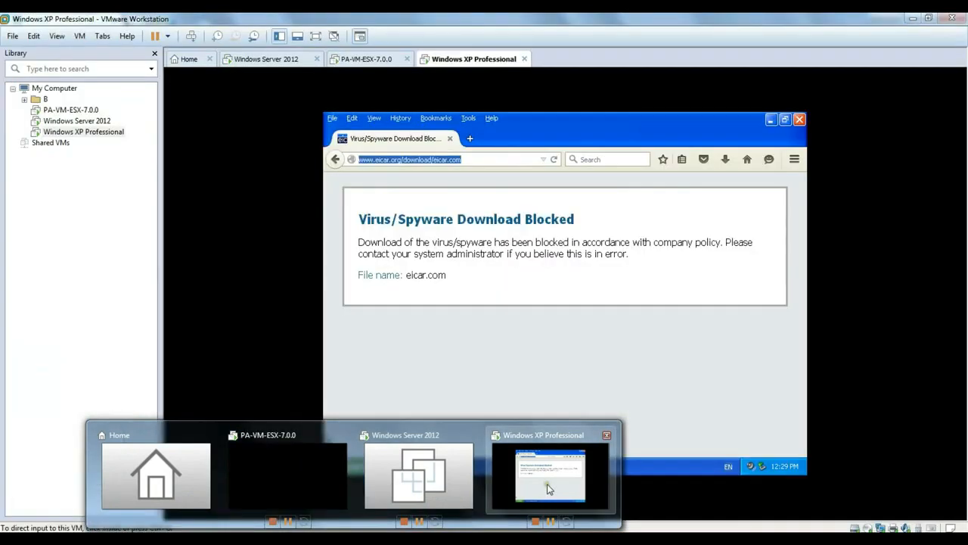
pyautogui.click(547, 478)
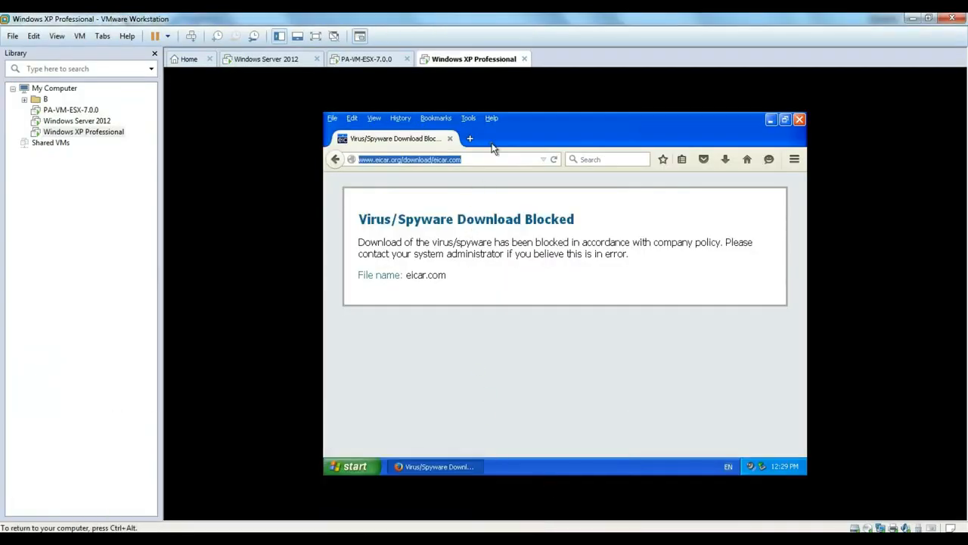
pyautogui.write('google.com/')
pyautogui.press('Return')
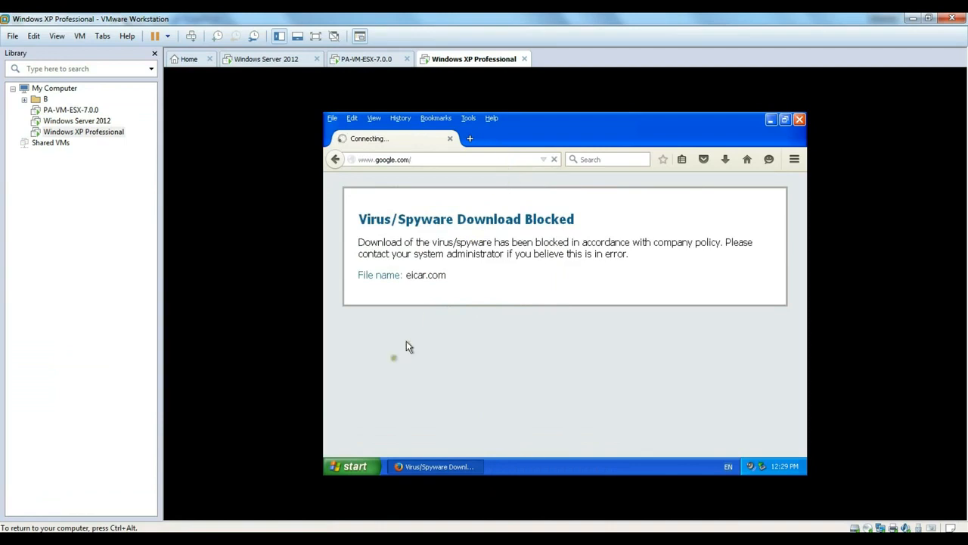
# Check the Windows XP client's IP and DNS settings with ipconfig and ipconfig /all in a Command Prompt
pyautogui.click(352, 467)
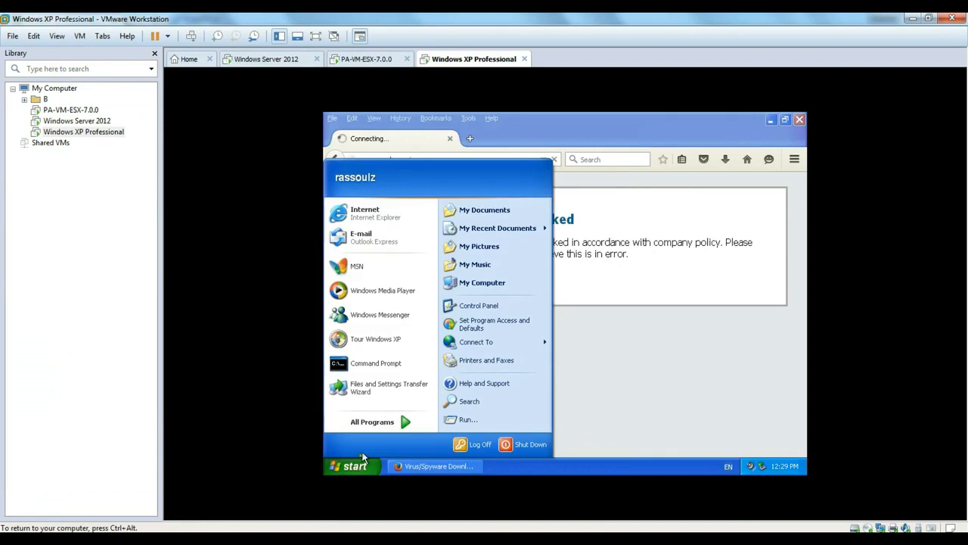
pyautogui.click(376, 364)
pyautogui.moveTo(533, 176); pyautogui.dragTo(524, 242)
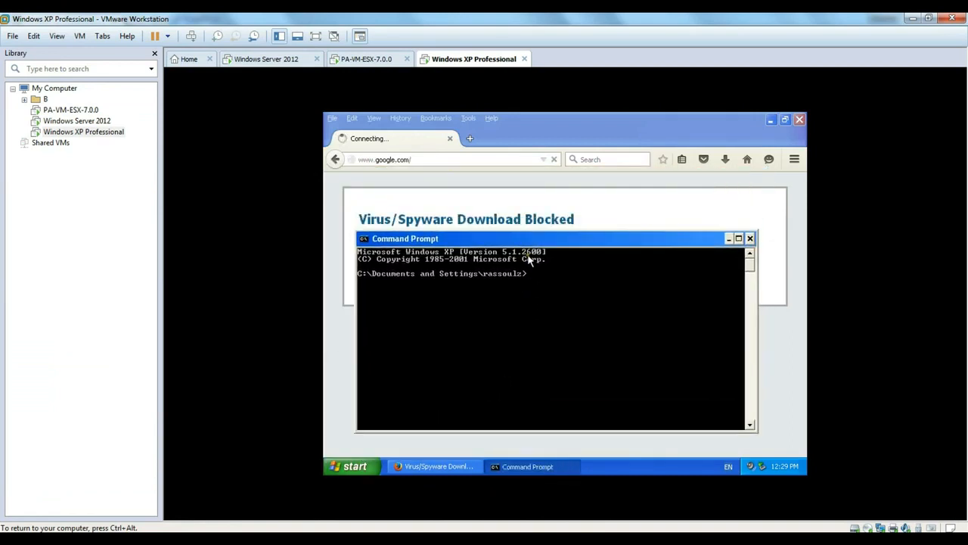
pyautogui.write('ipconfig')
pyautogui.press('Return')
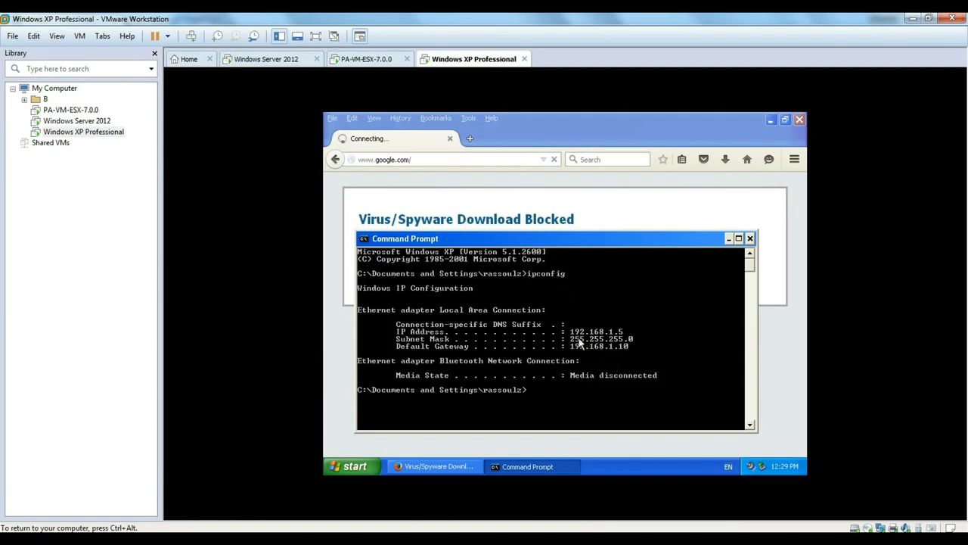
pyautogui.press('Up')
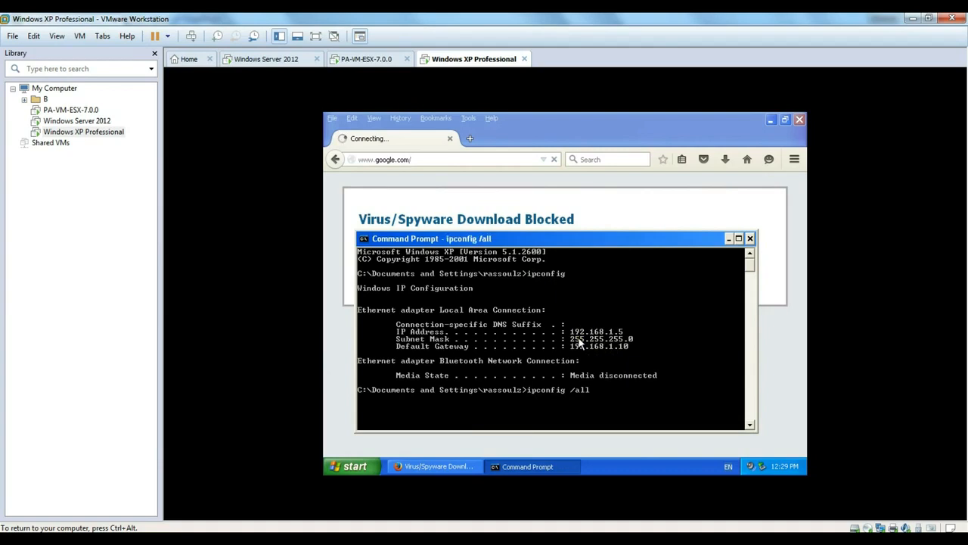
pyautogui.press('Return')
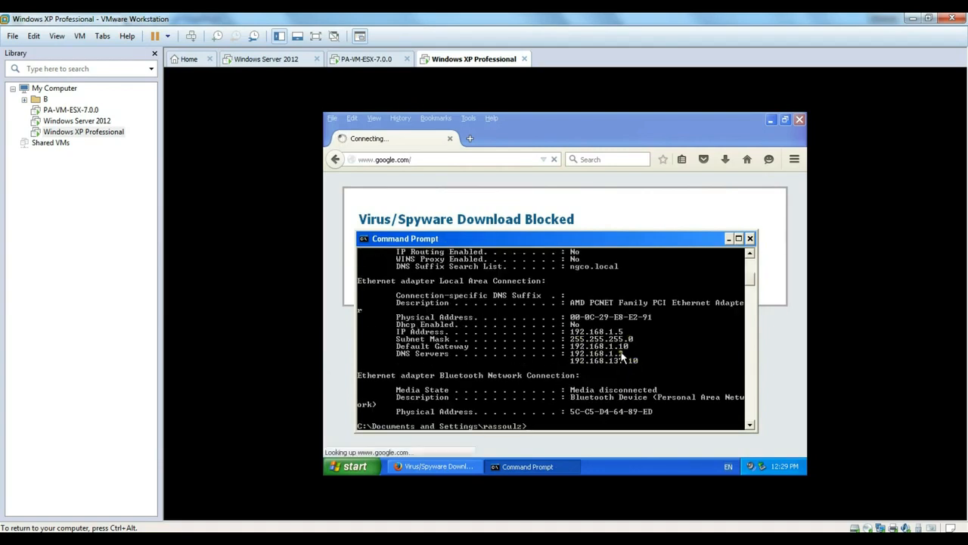
# Switch to the Palo Alto web interface and add a security policy rule named DNS with inside as its source zone
pyautogui.moveTo(584, 241); pyautogui.dragTo(593, 216)
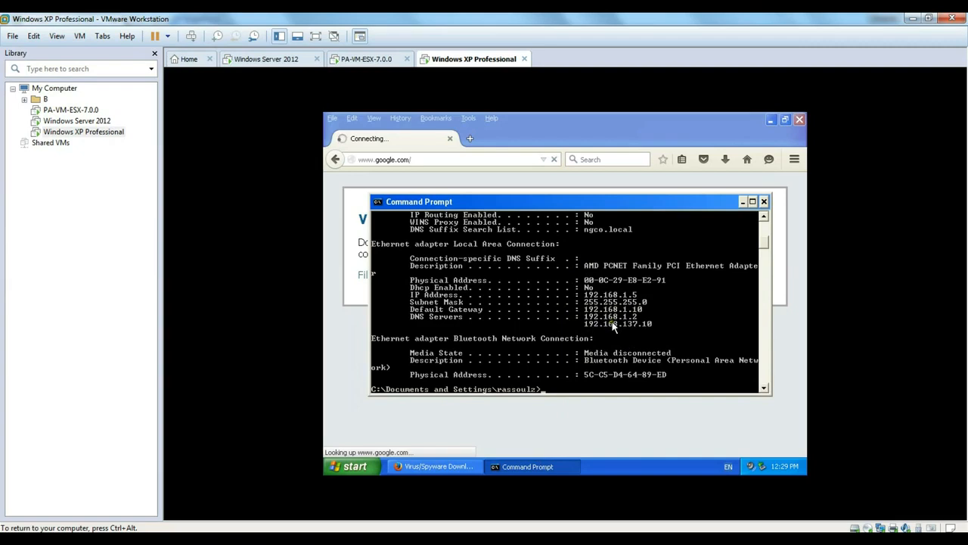
pyautogui.click(563, 463)
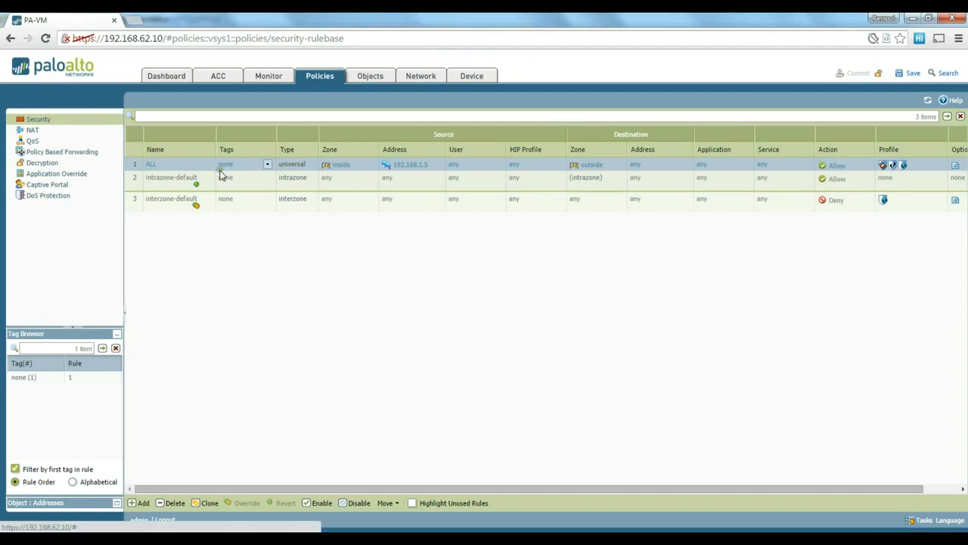
pyautogui.click(140, 503)
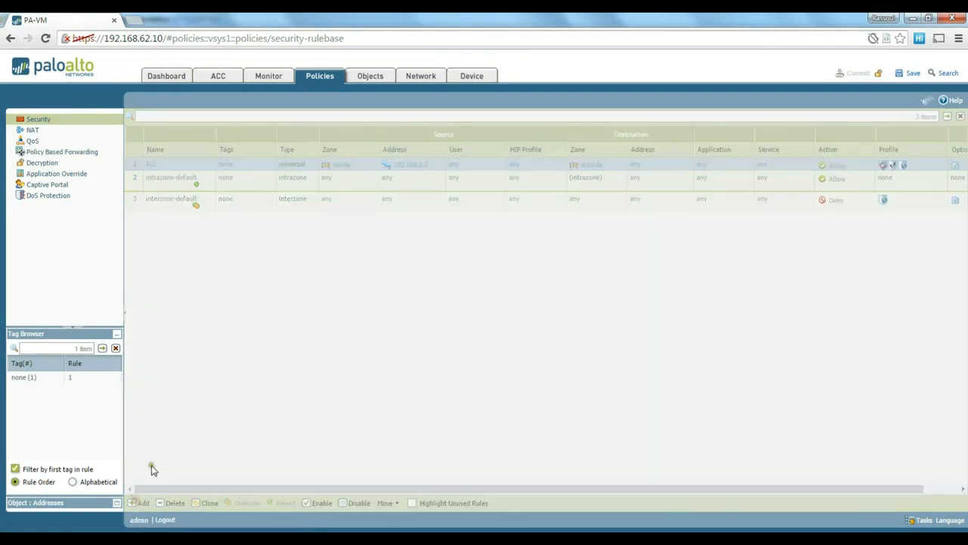
pyautogui.write('DNS')
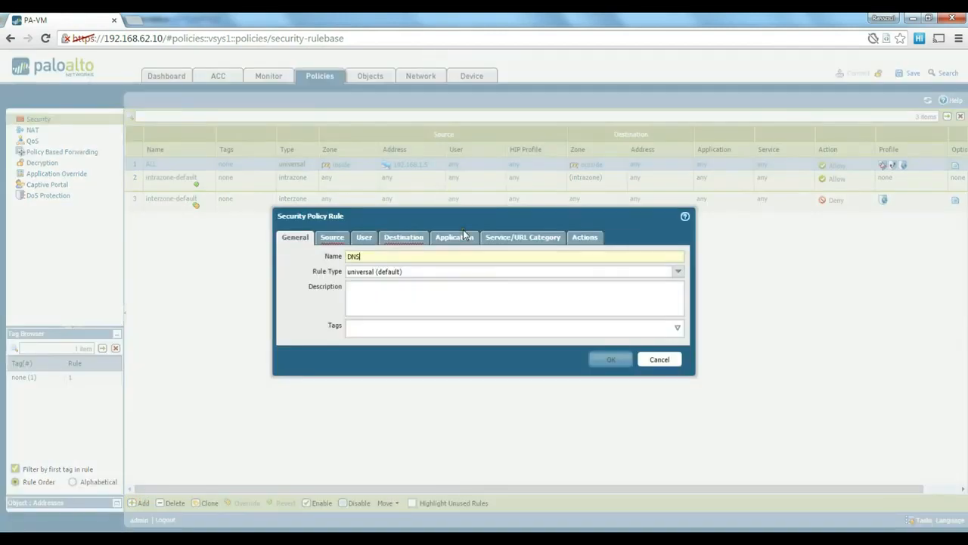
pyautogui.click(338, 239)
pyautogui.click(298, 385)
pyautogui.click(306, 300)
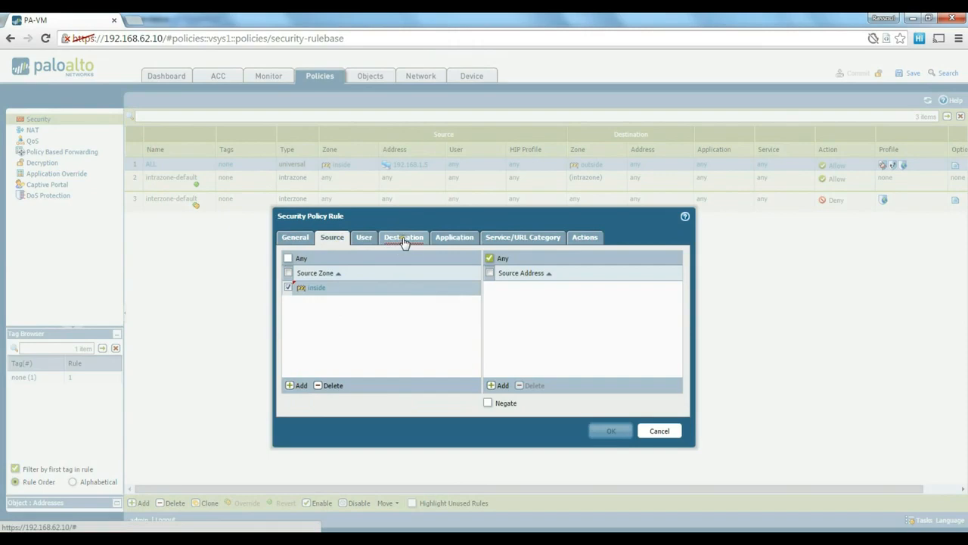
# Set the DNS rule's source address to 192.168.1.2
pyautogui.click(497, 385)
pyautogui.write('192.168.1.2')
pyautogui.click(536, 313)
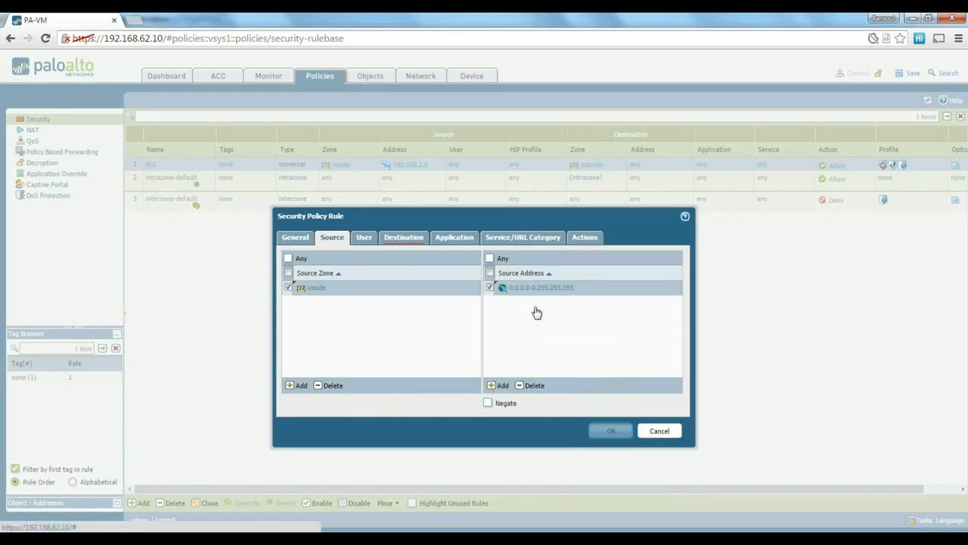
pyautogui.click(581, 288)
pyautogui.write('192.168.1.2')
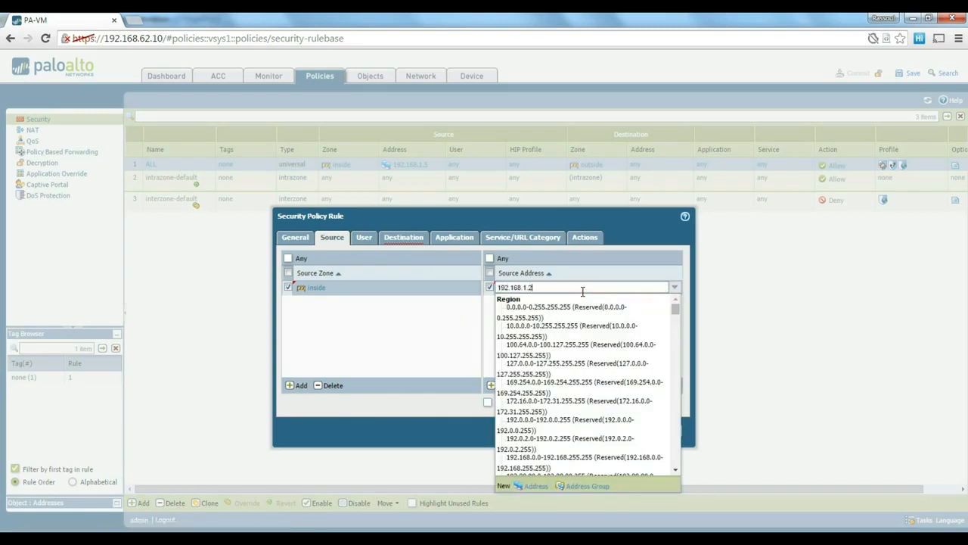
pyautogui.press('Return')
# Add outside as the DNS rule's destination zone
pyautogui.click(407, 239)
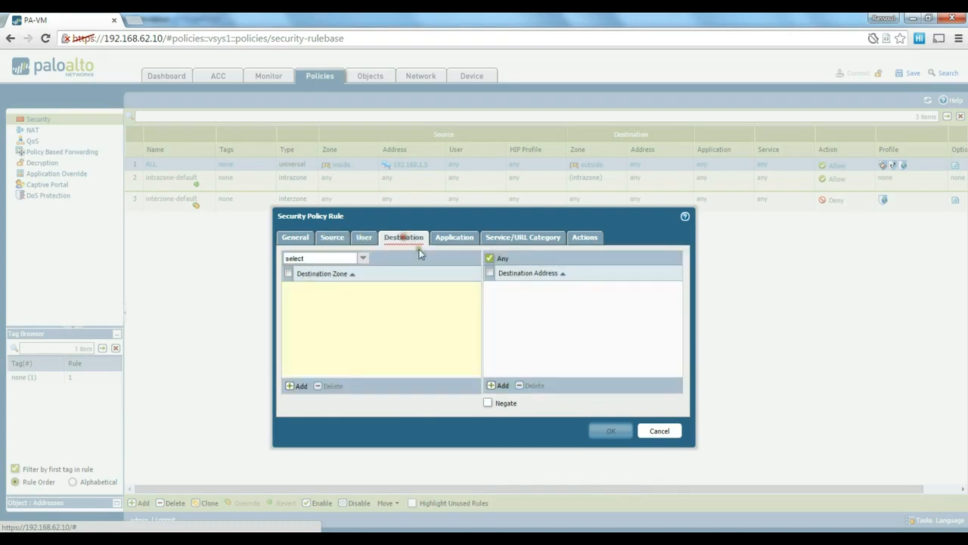
pyautogui.click(297, 386)
pyautogui.click(322, 314)
pyautogui.click(328, 332)
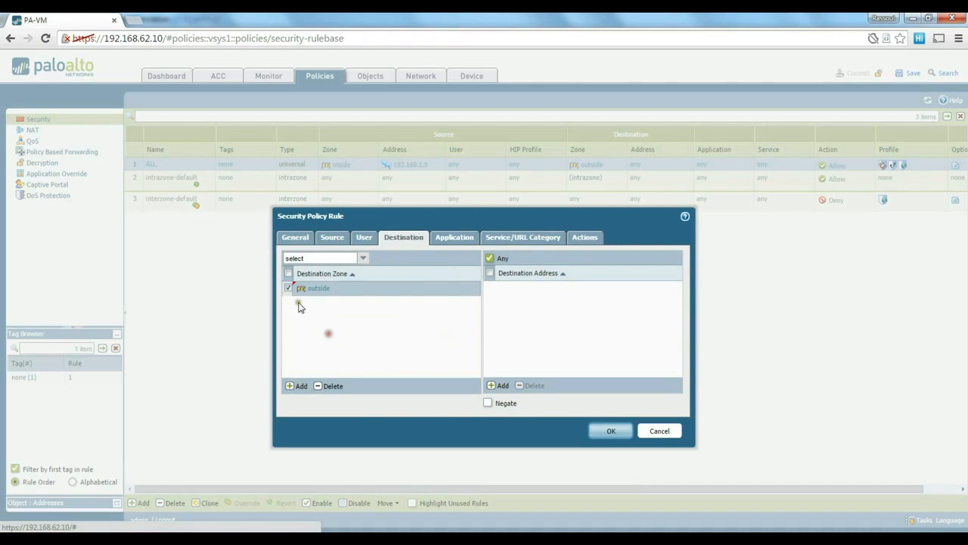
# Restrict the DNS rule to the DNS service, leave its action at Allow, and save the rule
pyautogui.click(459, 240)
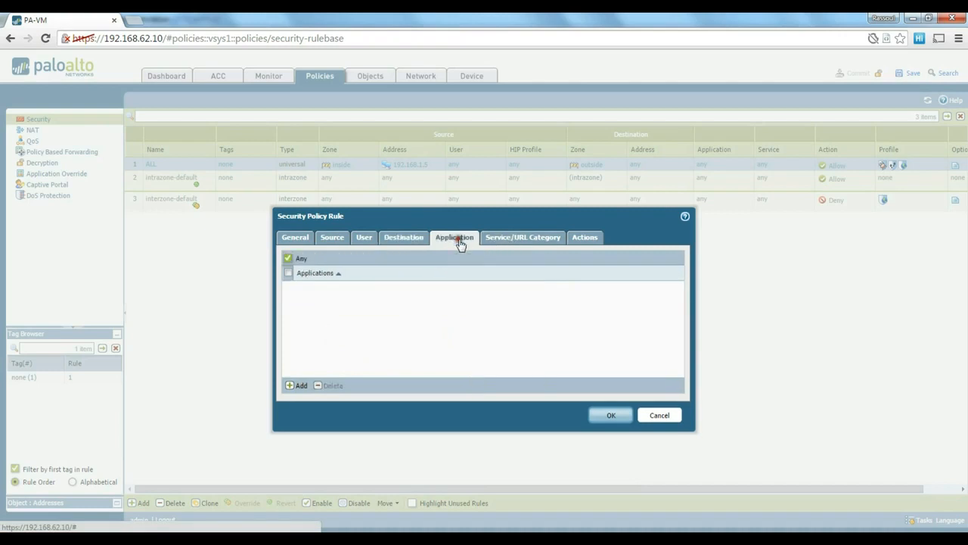
pyautogui.click(492, 239)
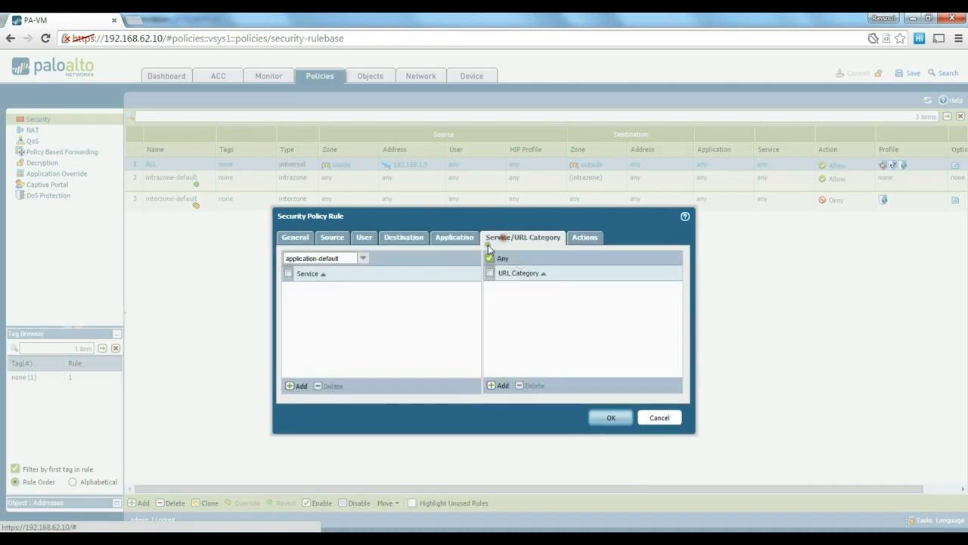
pyautogui.click(301, 387)
pyautogui.click(315, 331)
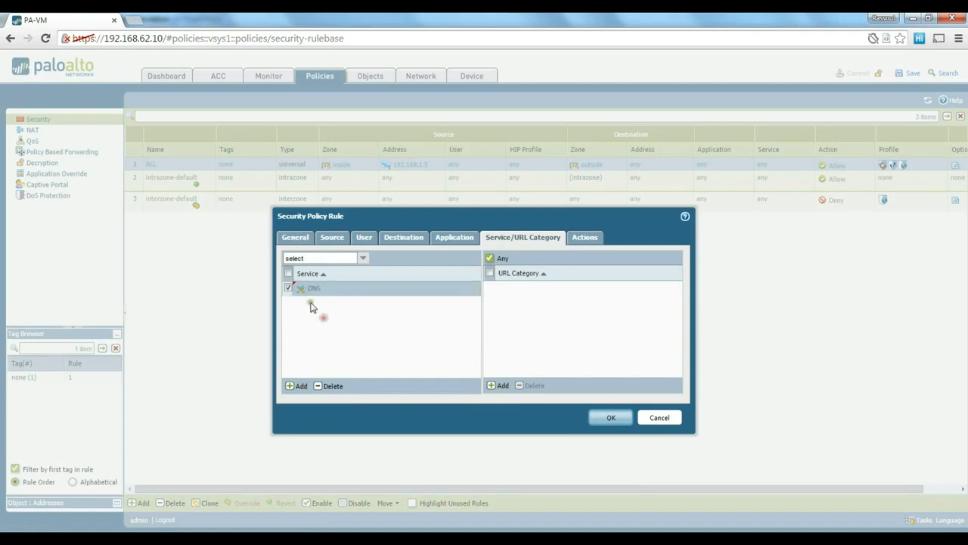
pyautogui.click(312, 290)
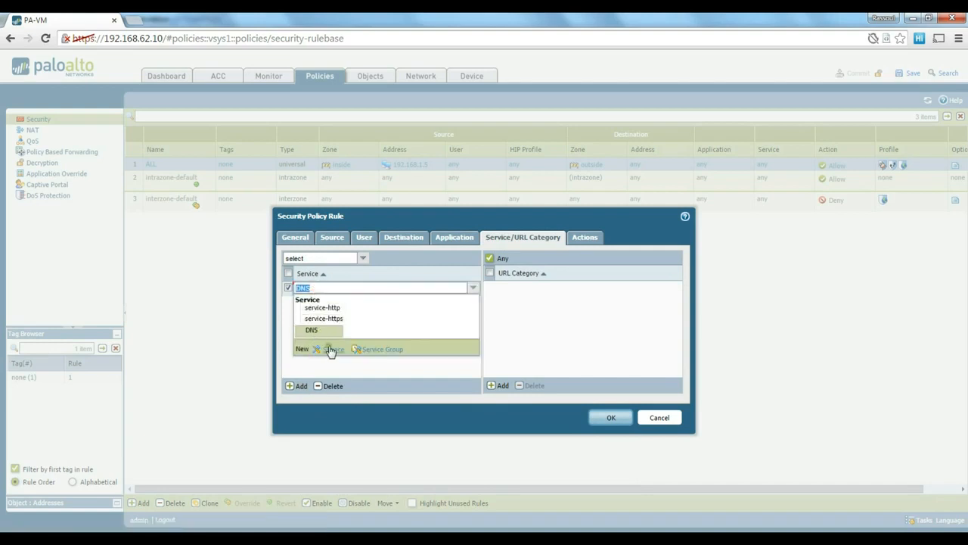
pyautogui.click(393, 363)
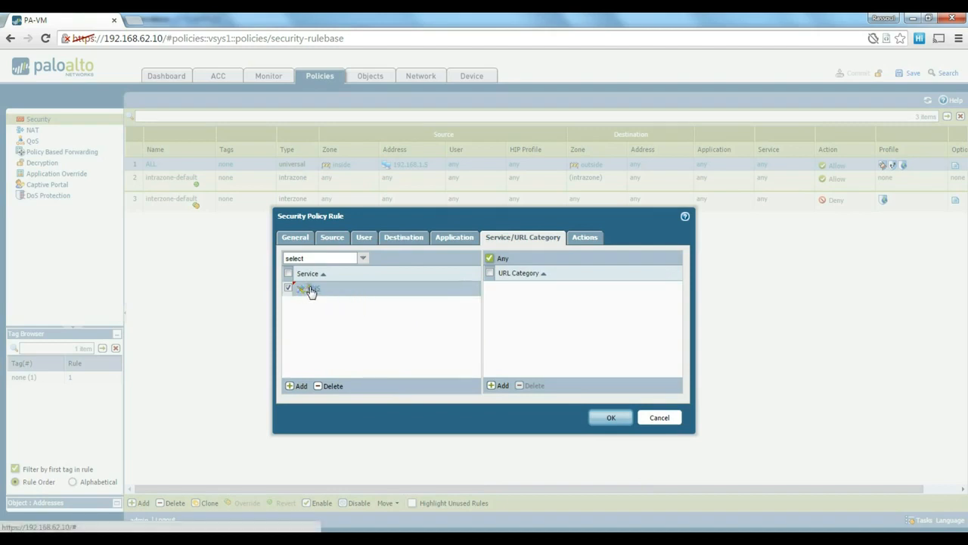
pyautogui.click(595, 241)
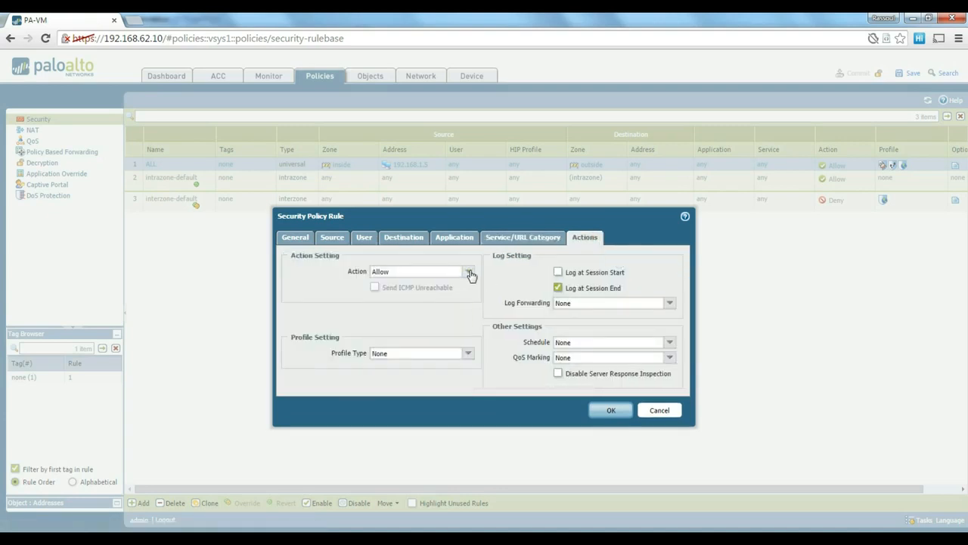
pyautogui.click(610, 411)
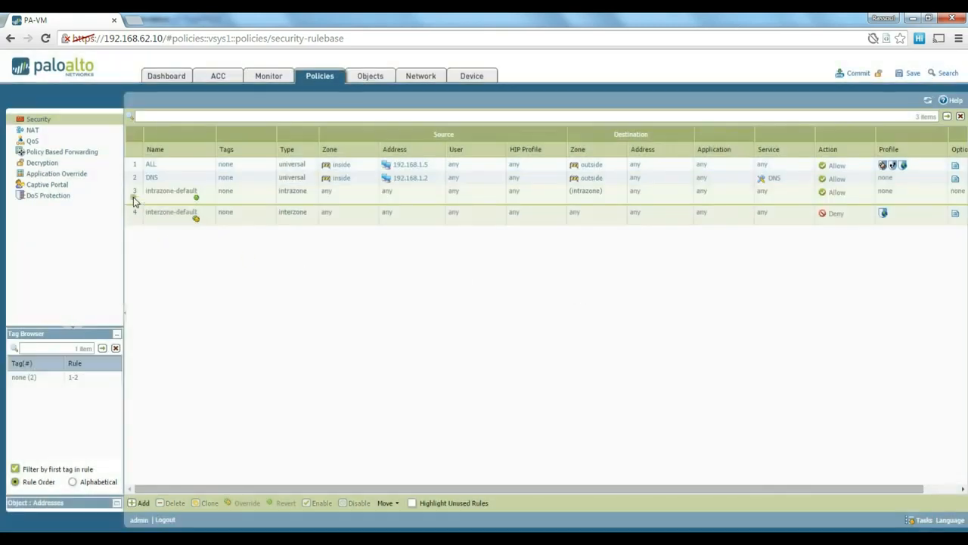
# Move the DNS rule above the ALL rule in the security rulebase
pyautogui.click(133, 178)
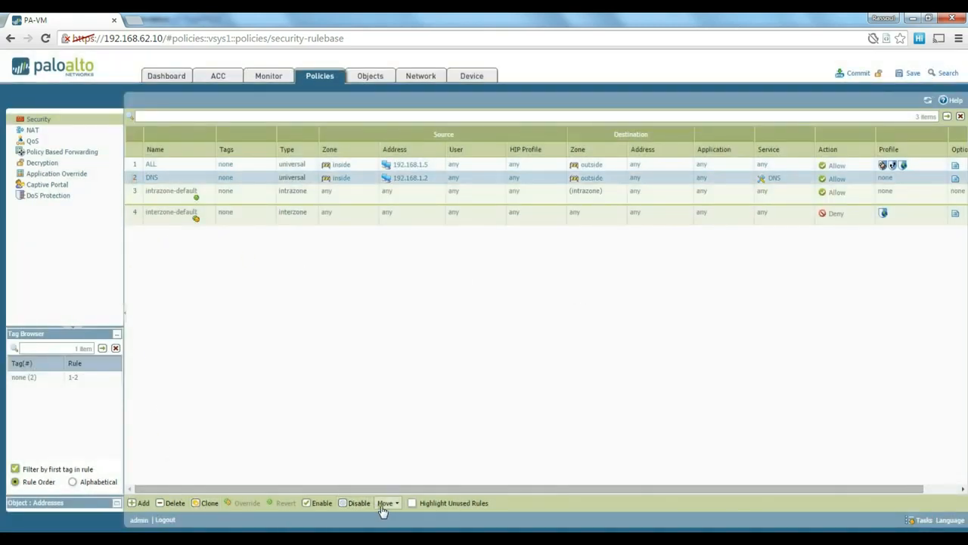
pyautogui.click(385, 503)
pyautogui.click(409, 400)
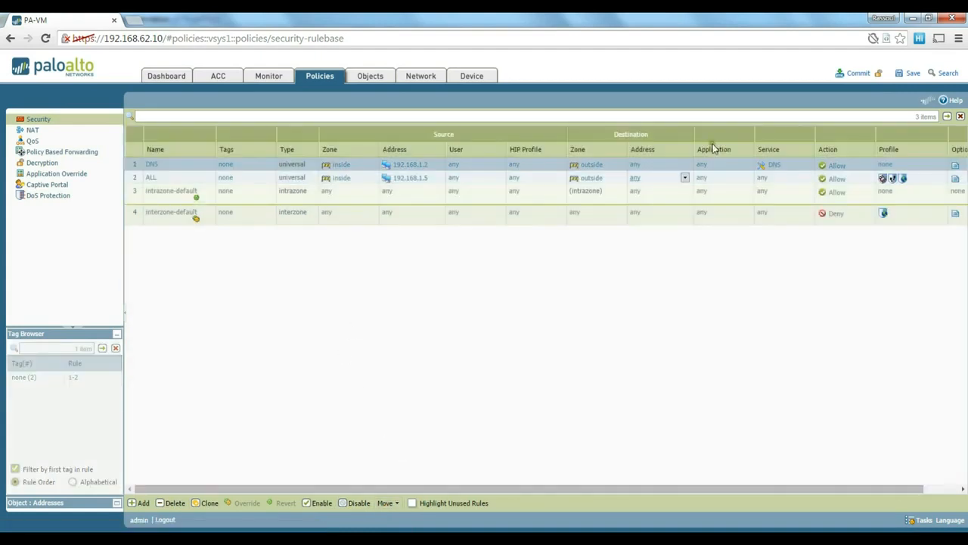
# Commit the new DNS rule and rule order, including device and network plus policy and object configuration, and close the commit window
pyautogui.click(854, 72)
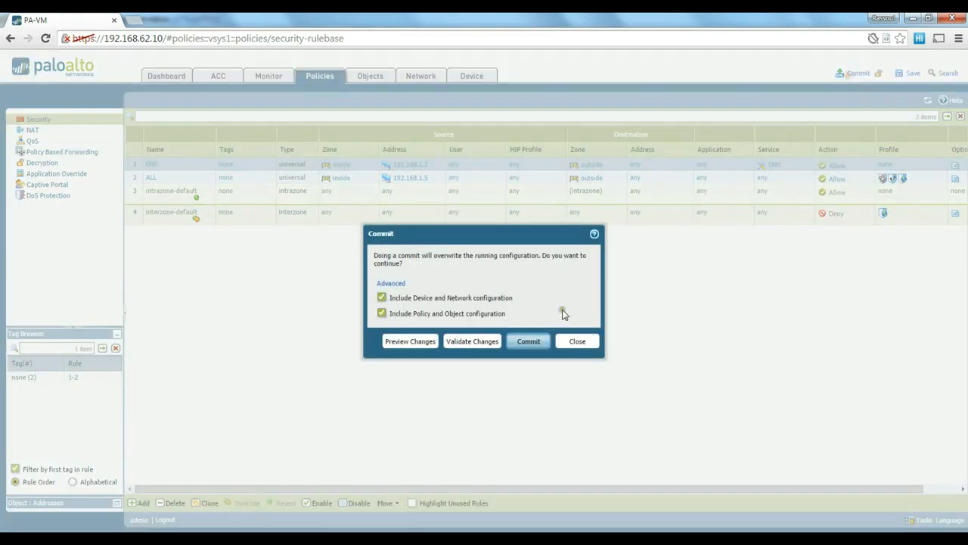
pyautogui.click(529, 341)
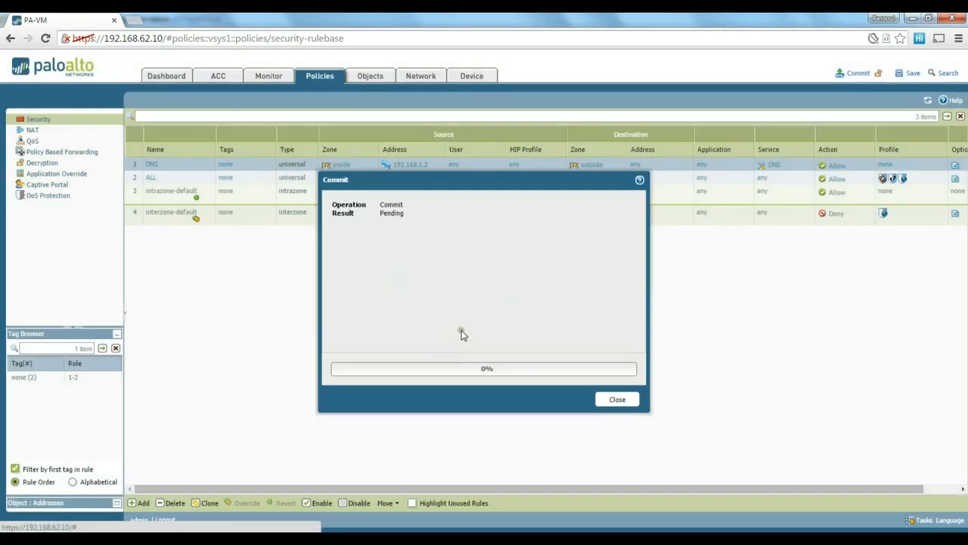
pyautogui.moveTo(497, 179); pyautogui.dragTo(510, 211)
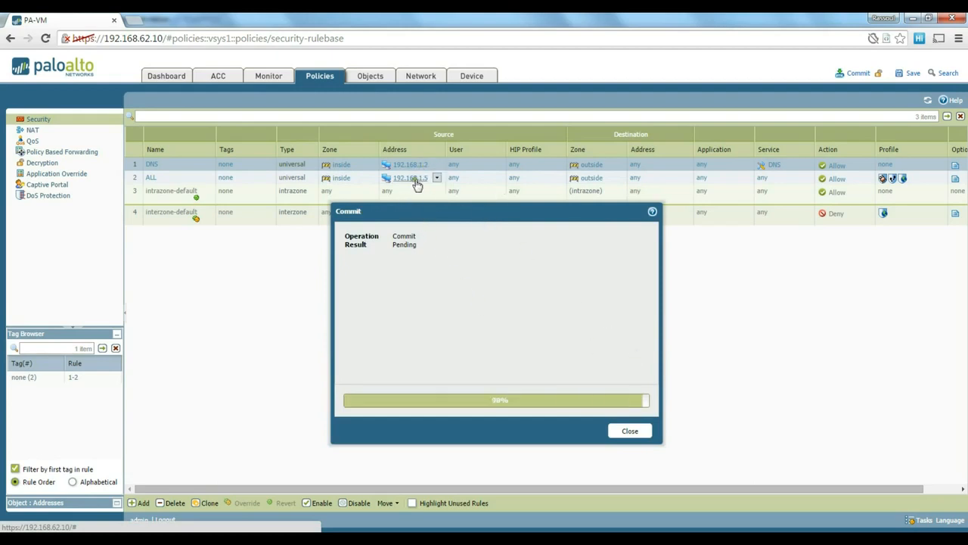
pyautogui.click(628, 431)
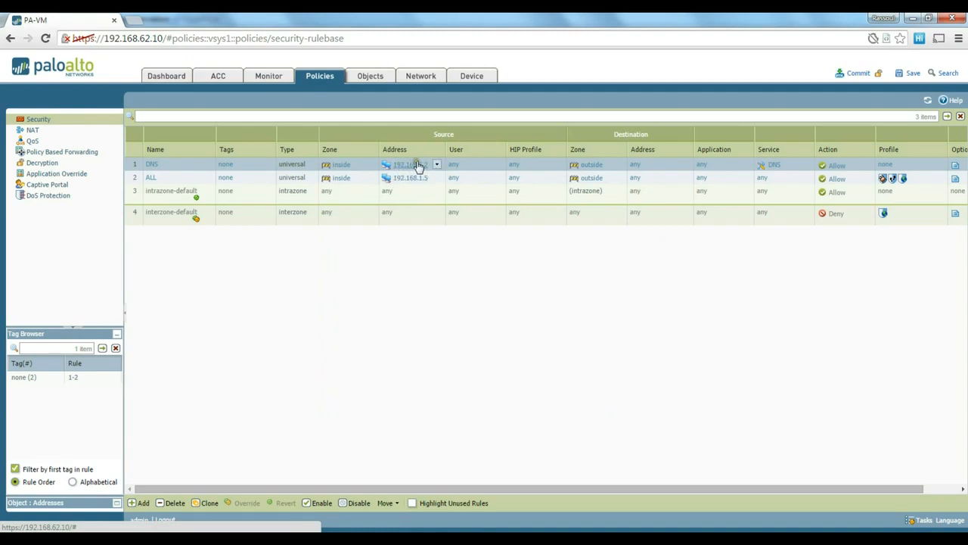
# Switch to the Windows XP Professional virtual machine and reload google.com in Firefox to test web access
pyautogui.moveTo(465, 488)
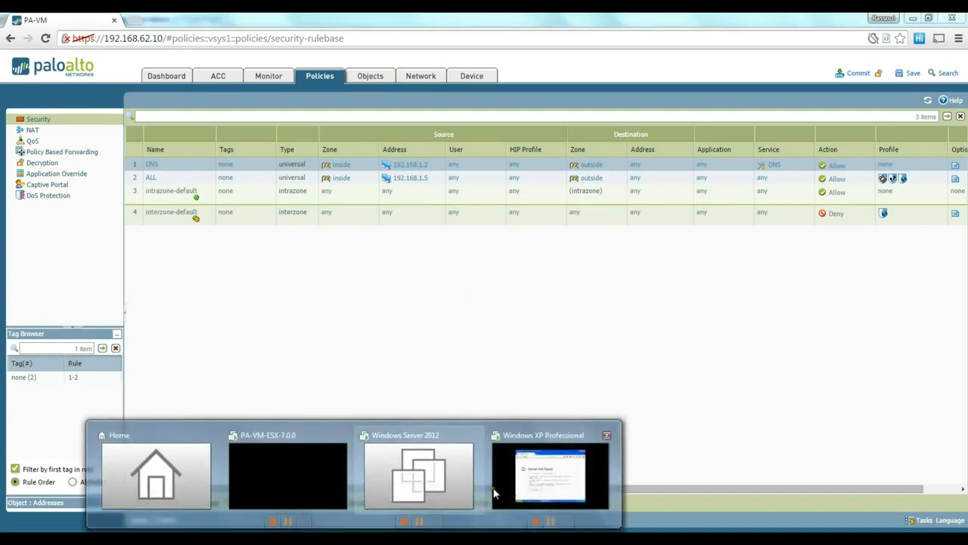
pyautogui.click(541, 477)
pyautogui.click(554, 159)
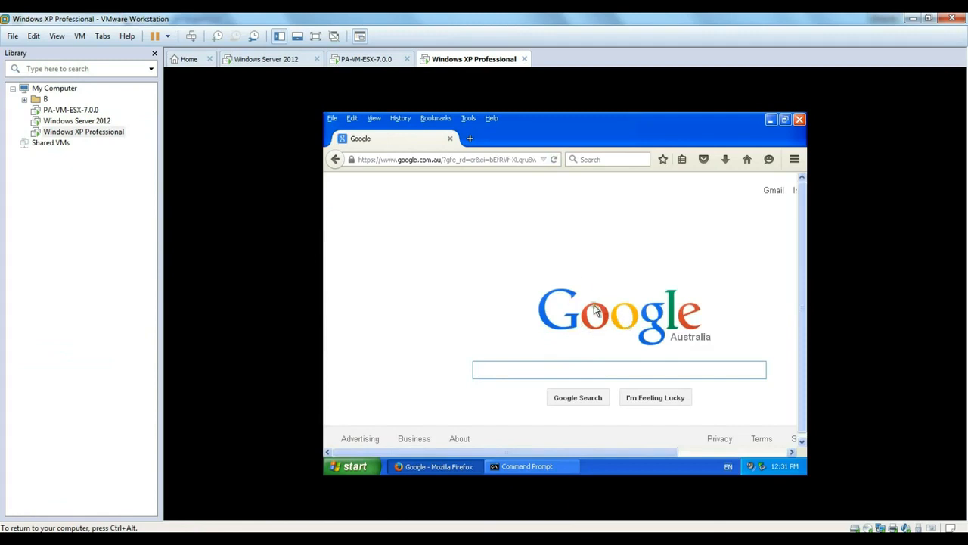
# Switch to the Windows Server 2012 virtual machine, sign in with the account password, and dismiss the Shutdown Event Tracker
pyautogui.click(274, 60)
pyautogui.click(519, 279)
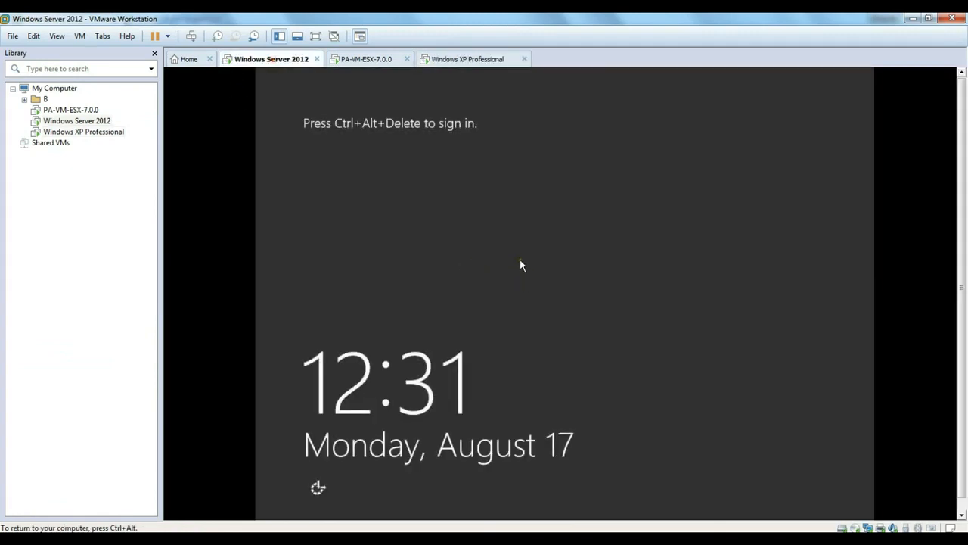
pyautogui.press('ctrl+alt+Insert')
pyautogui.write('•••••••••')
pyautogui.press('Return')
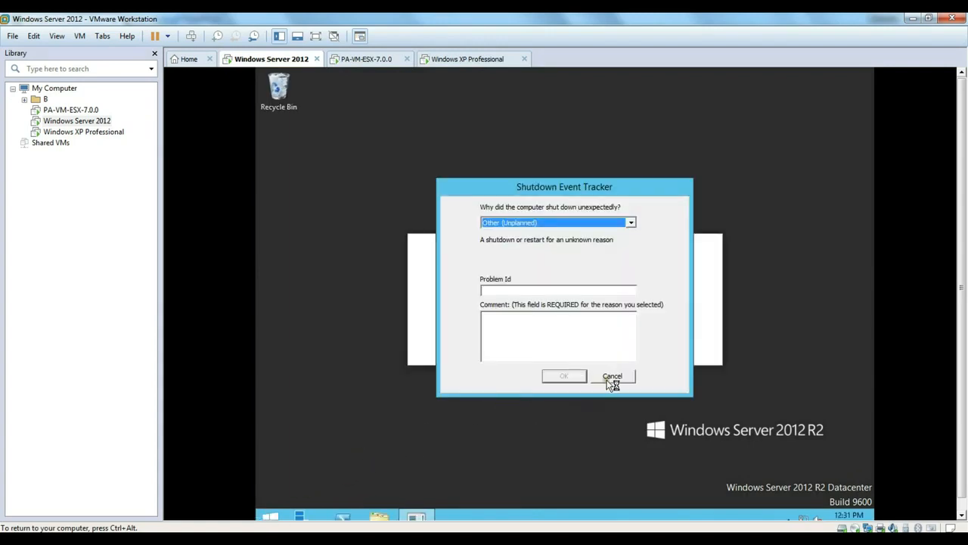
pyautogui.click(611, 378)
# Open google.com in Internet Explorer on the server to test web access, dismissing the session restore offer
pyautogui.click(272, 515)
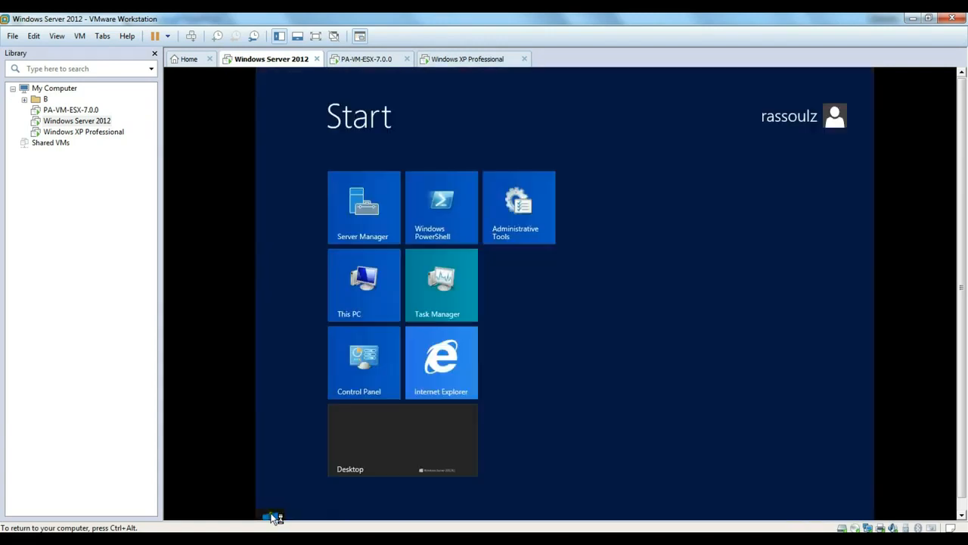
pyautogui.click(440, 365)
pyautogui.click(521, 125)
pyautogui.write('go')
pyautogui.click(525, 142)
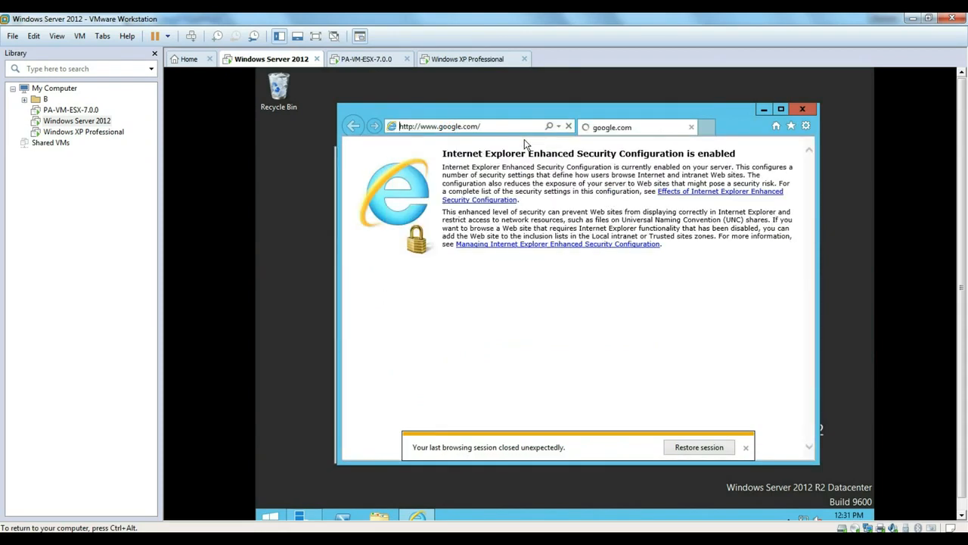
pyautogui.click(745, 447)
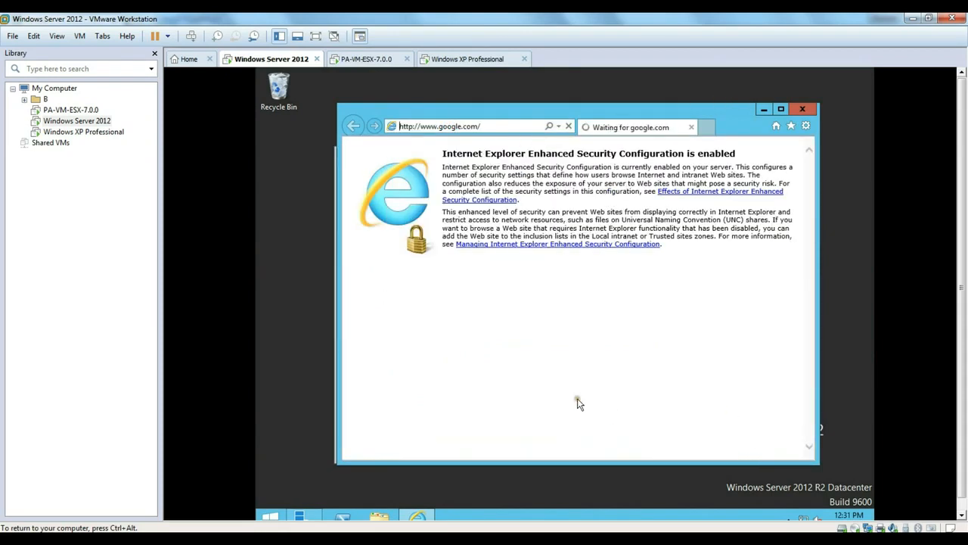
pyautogui.moveTo(729, 118); pyautogui.dragTo(726, 112)
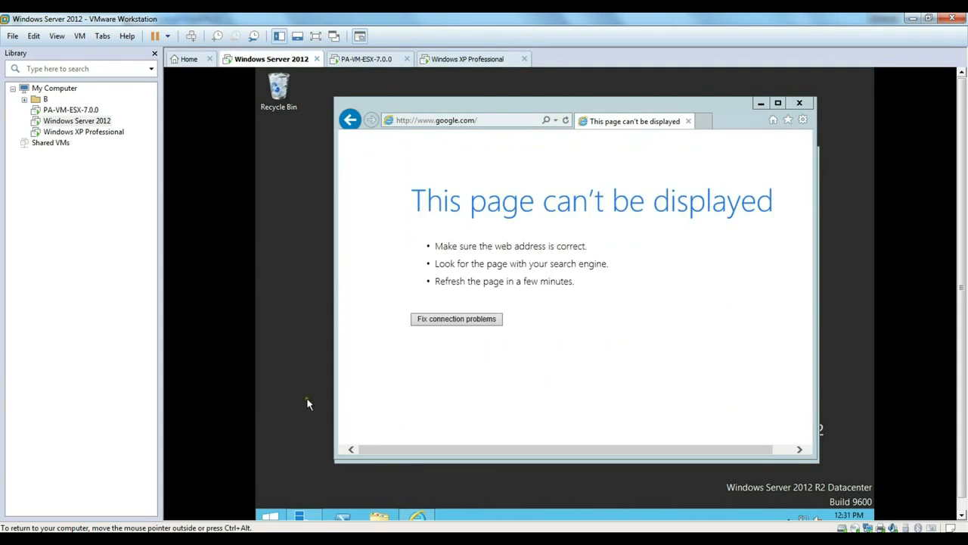
# Test DNS resolution on the server by running nslookup yahoo.com in a command prompt
pyautogui.press('super+r')
pyautogui.press('Return')
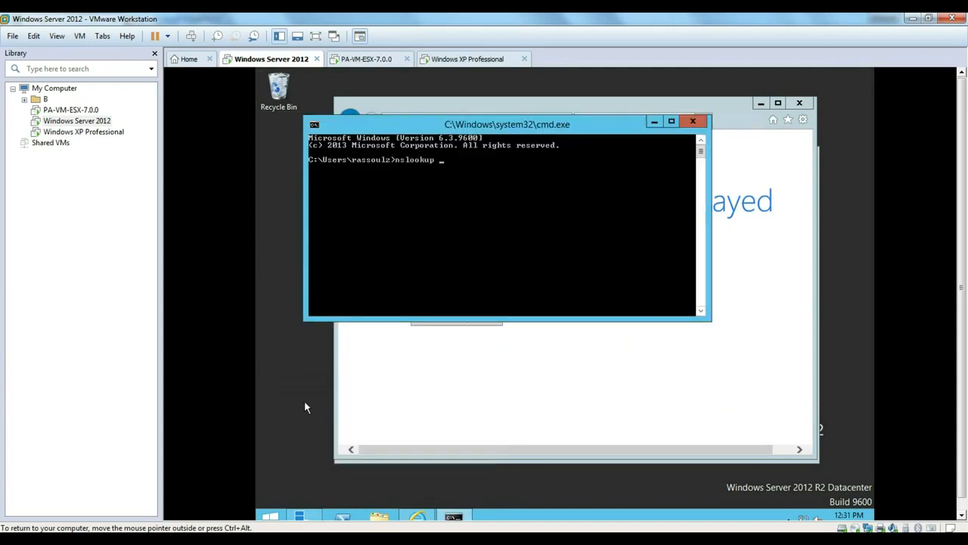
pyautogui.press('Return')
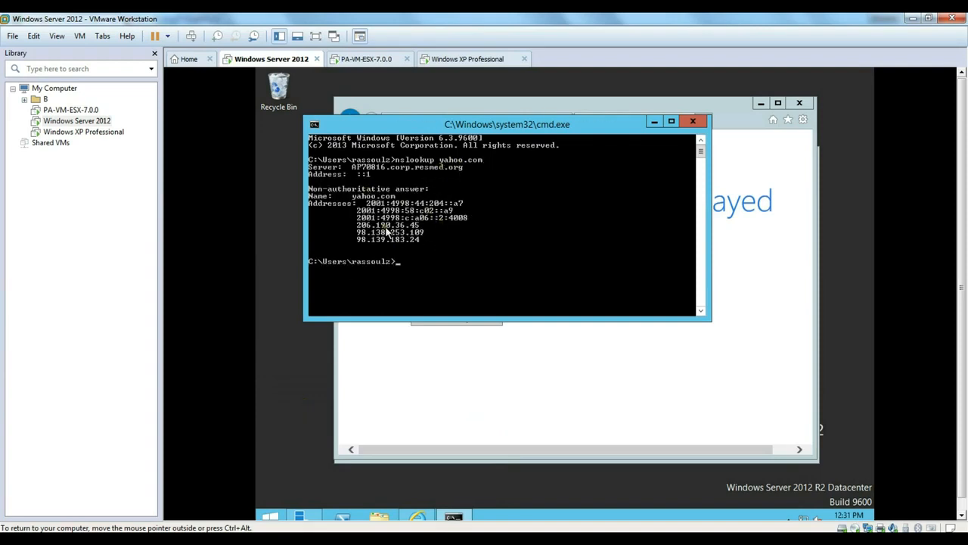
pyautogui.moveTo(474, 130); pyautogui.dragTo(505, 146)
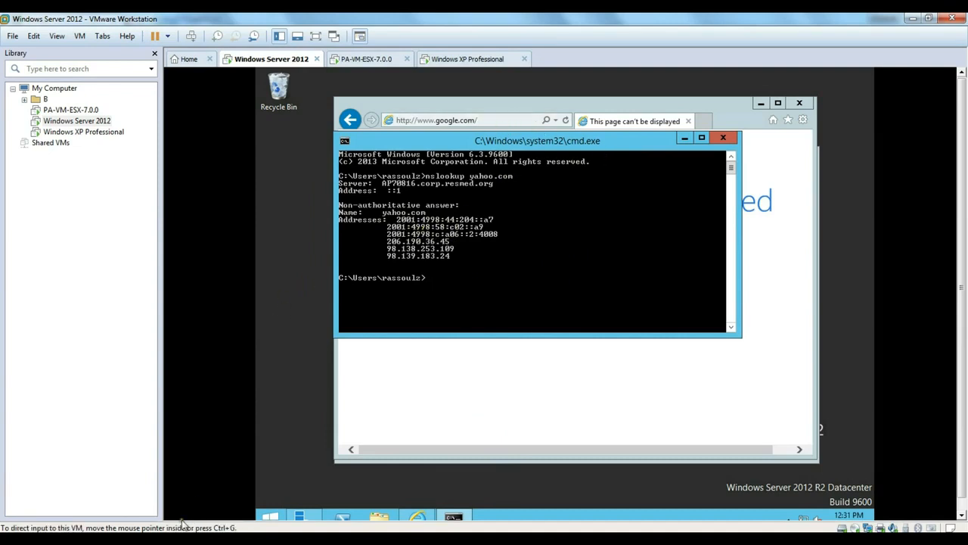
# Switch to the firewall's web interface in Chrome and restrict the ALL security rule to service-http and service-https
pyautogui.click(165, 538)
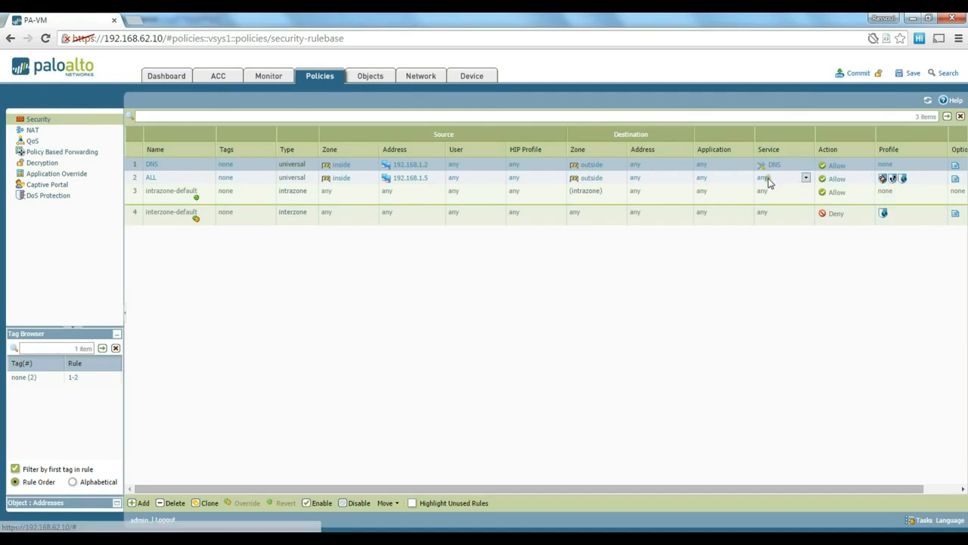
pyautogui.click(150, 178)
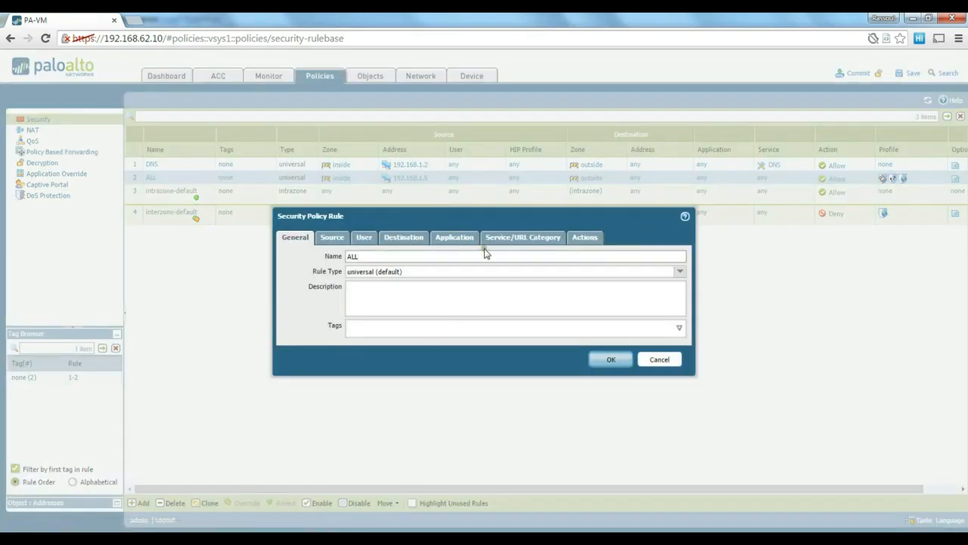
pyautogui.click(496, 239)
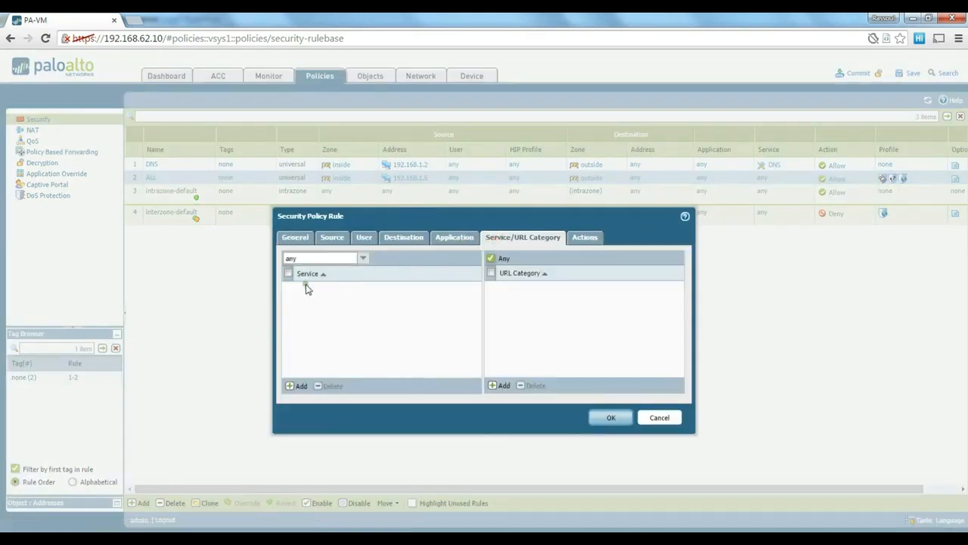
pyautogui.click(295, 386)
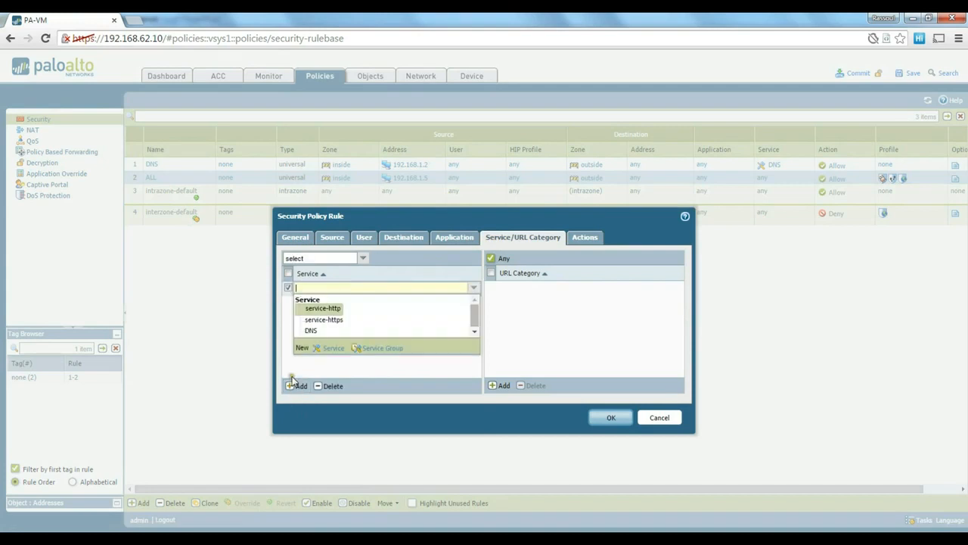
pyautogui.click(332, 309)
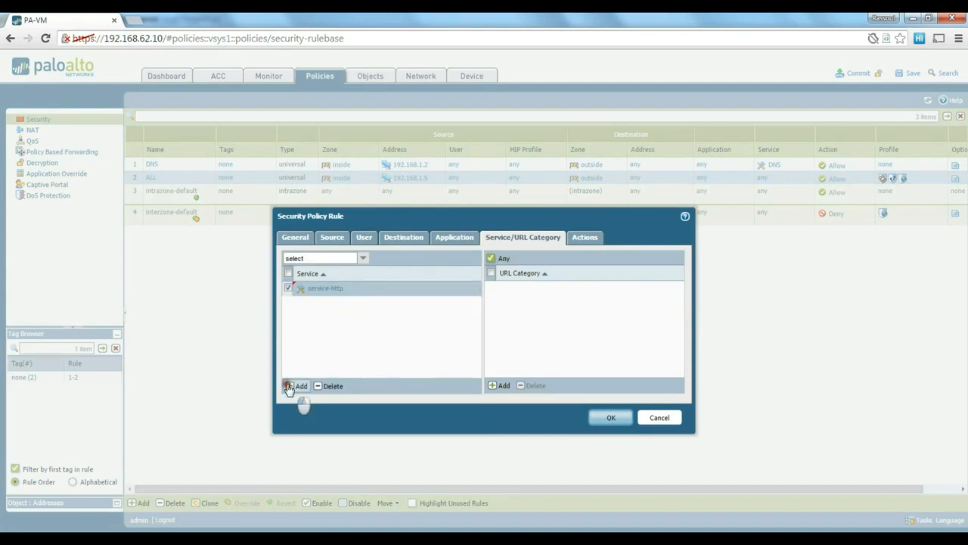
pyautogui.click(288, 386)
pyautogui.click(334, 335)
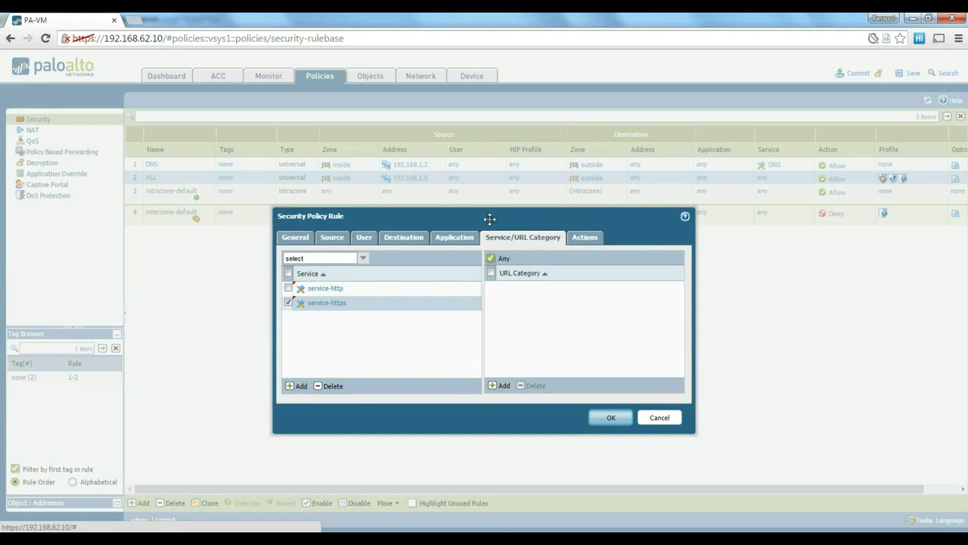
pyautogui.moveTo(490, 222); pyautogui.dragTo(488, 215)
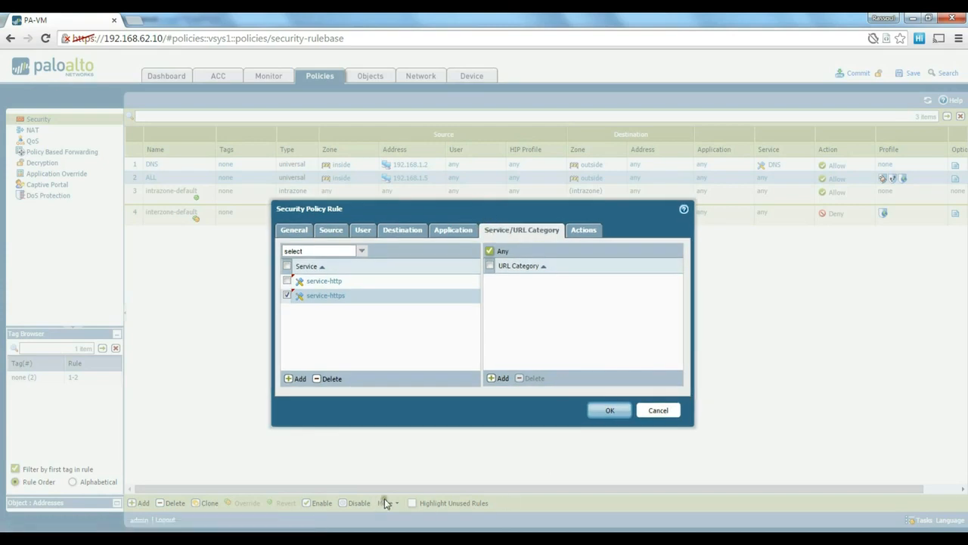
pyautogui.click(611, 409)
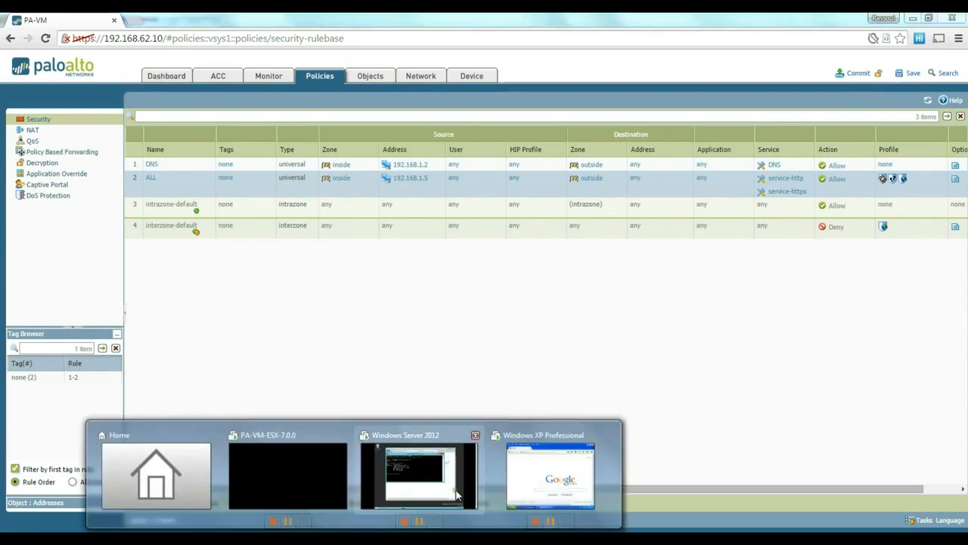
# Switch to the Windows XP Professional virtual machine and search Google for "index of ftp://" in Firefox
pyautogui.moveTo(452, 490)
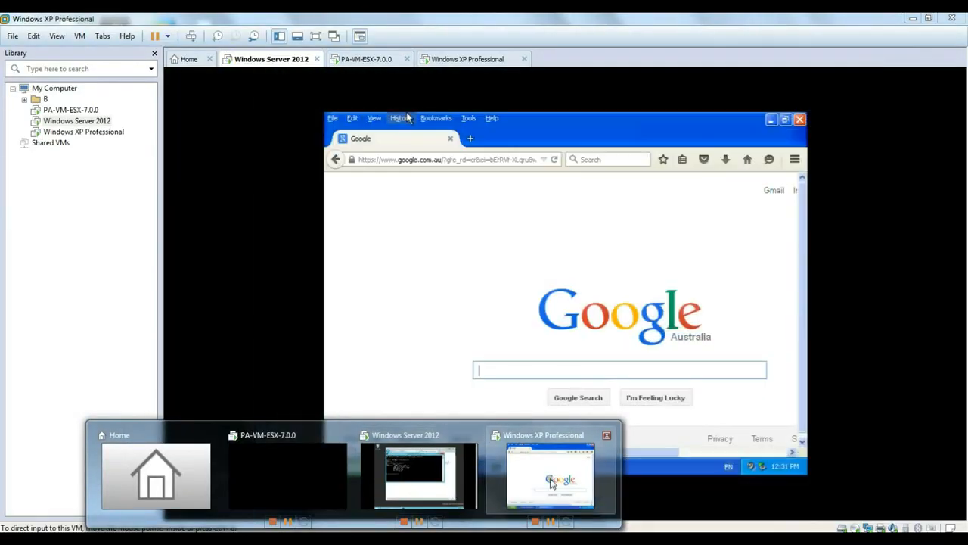
pyautogui.click(550, 477)
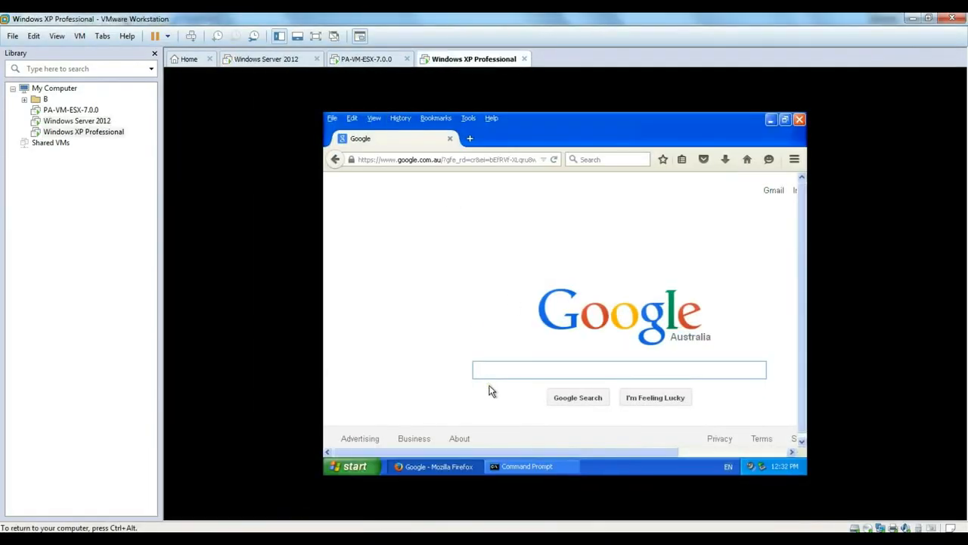
pyautogui.write('index')
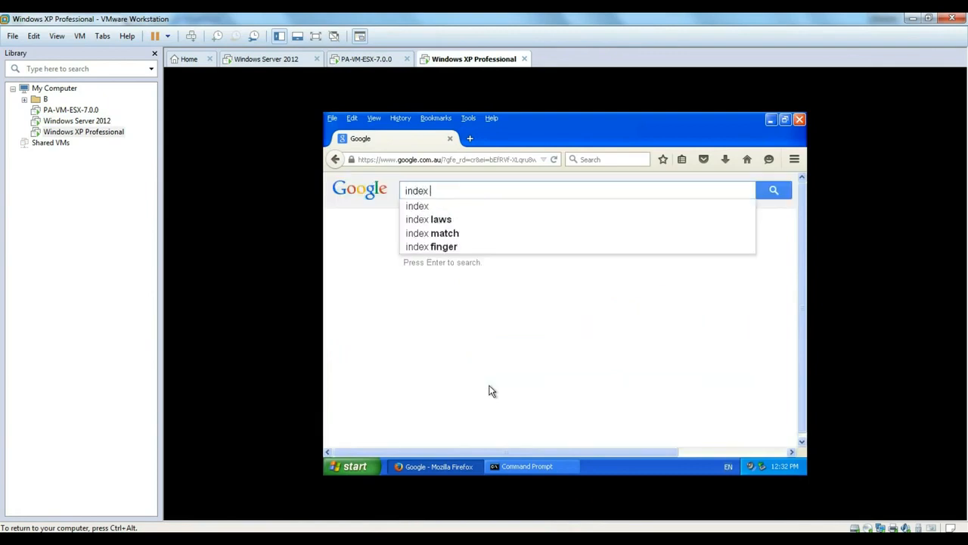
pyautogui.write(' of ftp:')
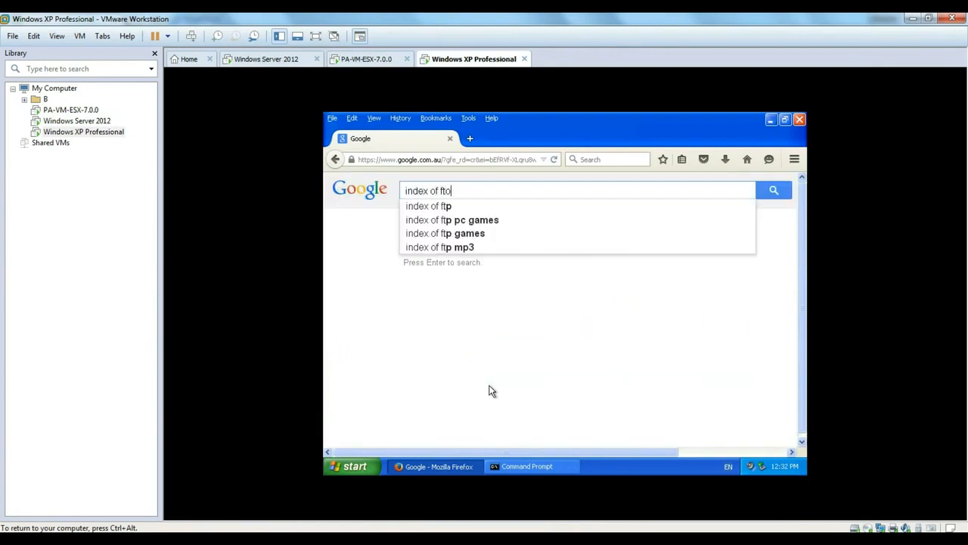
pyautogui.write('//')
pyautogui.press('Return')
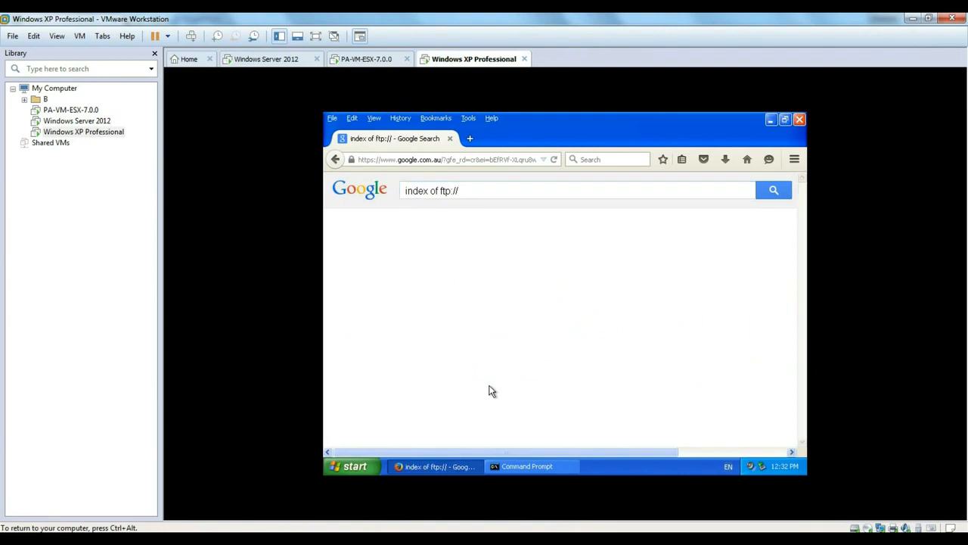
# Open the D-Link "Index of /pub" search result in a new tab and copy the host name ftp.dlink.ru from its address
pyautogui.scroll(-3, 378, 299)
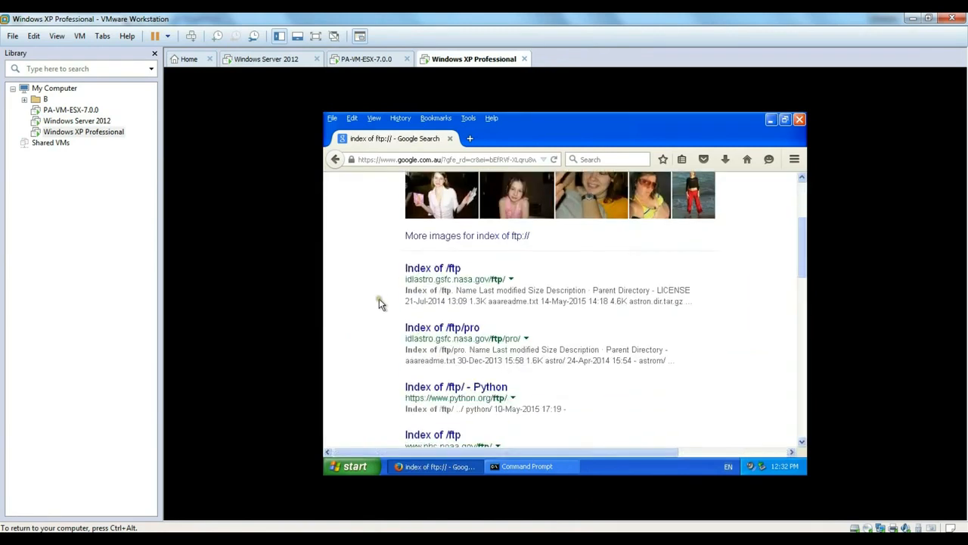
pyautogui.scroll(-3, 380, 304)
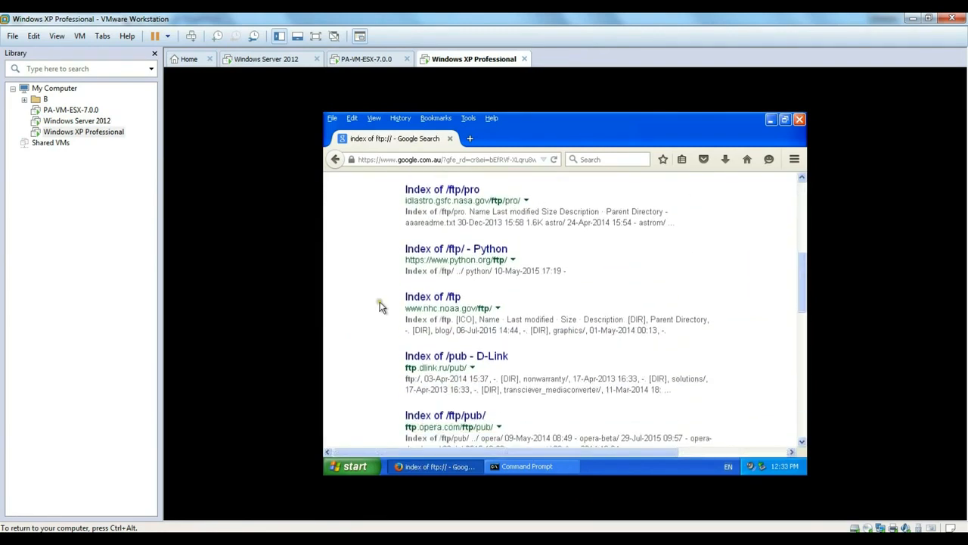
pyautogui.middleClick(445, 360)
pyautogui.click(514, 144)
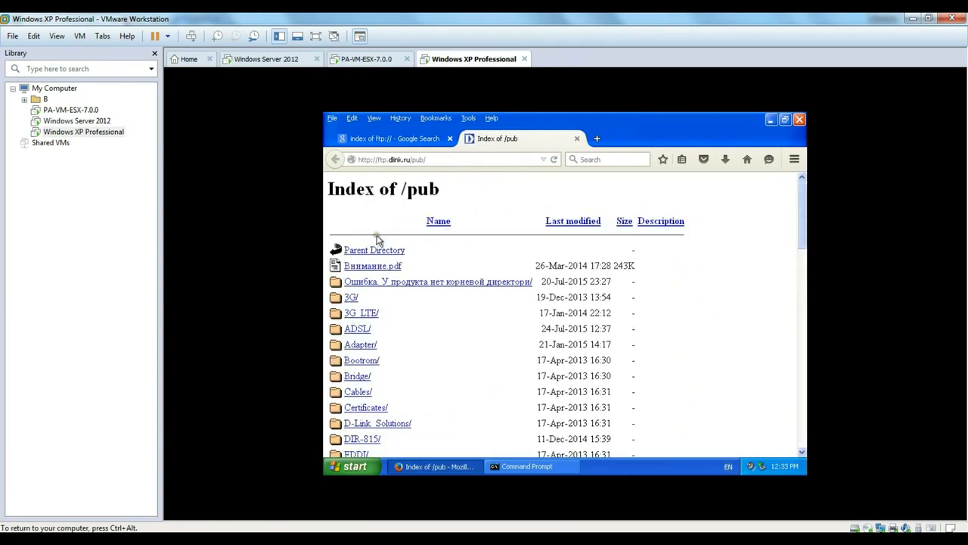
pyautogui.click(401, 160)
pyautogui.click(411, 159)
pyautogui.moveTo(411, 159); pyautogui.dragTo(394, 160)
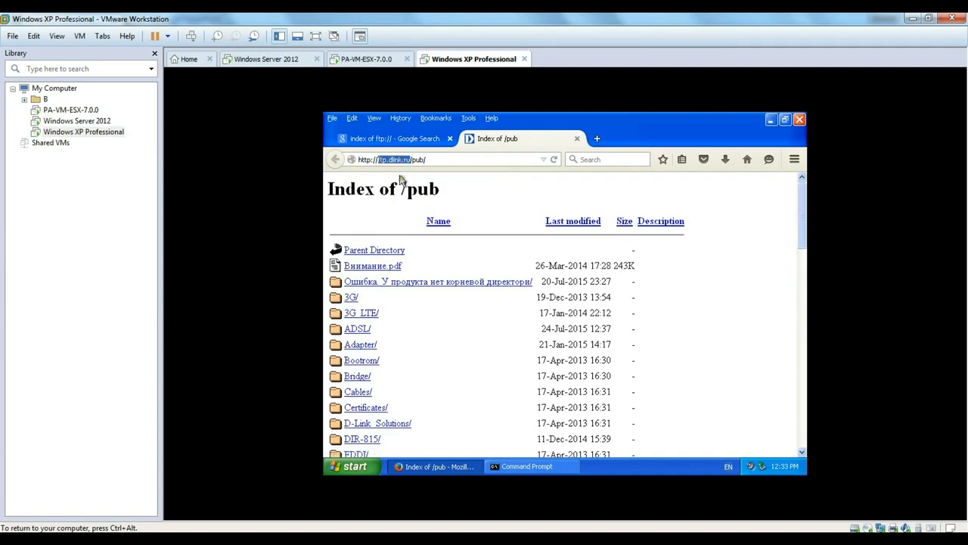
# Test FTP access by running ftp ftp.dlink.ru in the XP machine's command prompt, and abort the session at the user prompt
pyautogui.click(522, 466)
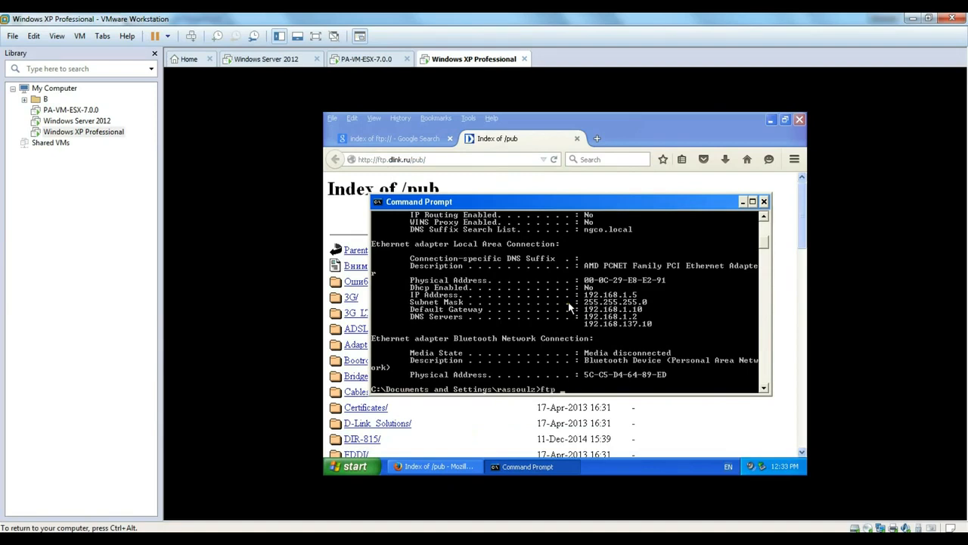
pyautogui.write('ftp')
pyautogui.rightClick(569, 307)
pyautogui.click(584, 330)
pyautogui.press('Return')
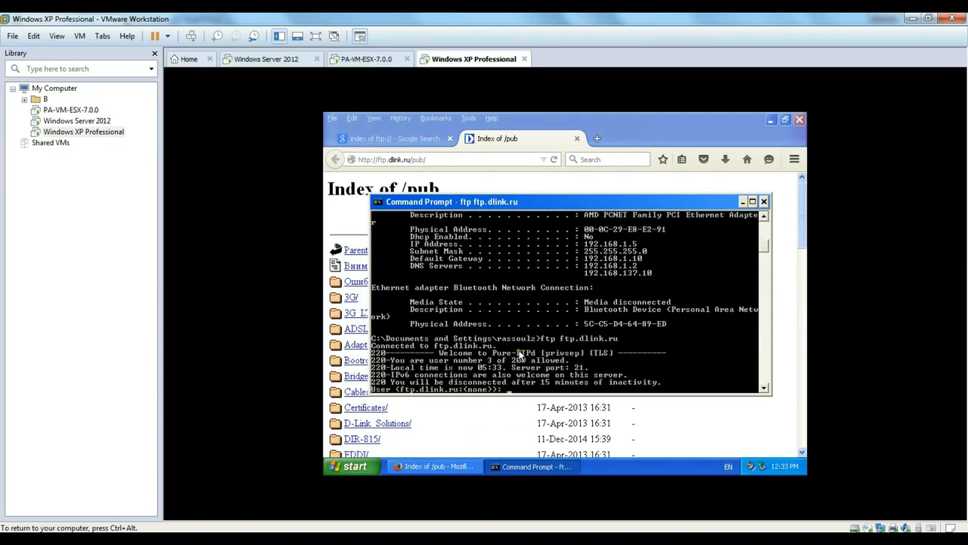
pyautogui.hotkey('ctrl', 'c')
pyautogui.press('Return')
pyautogui.press('Return')
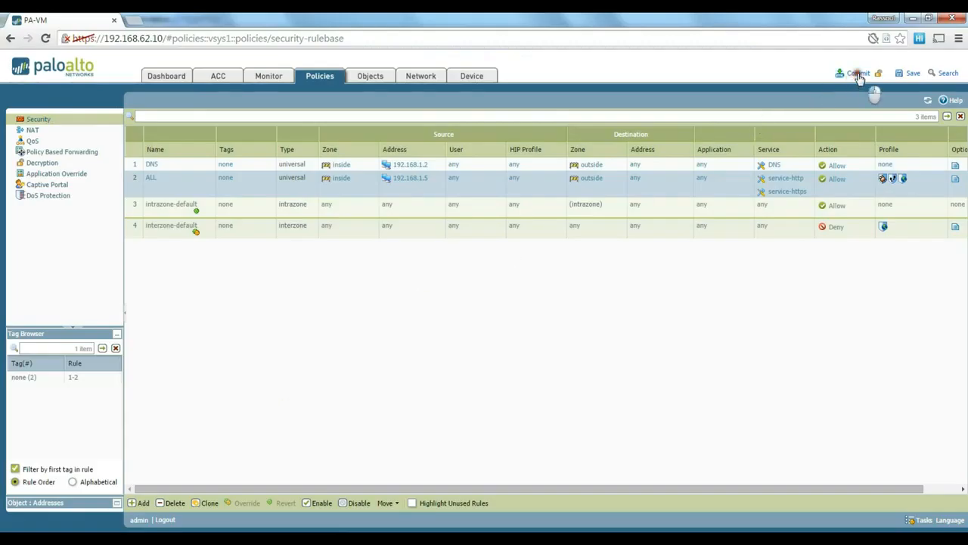
# Switch to the firewall's web interface and commit the policy changes, including the device, network, policy and object configuration
pyautogui.click(856, 73)
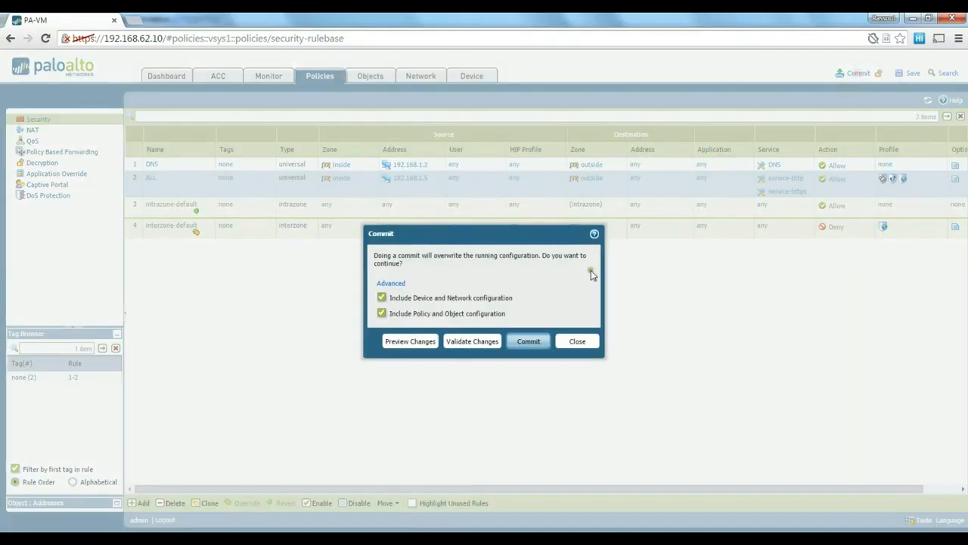
pyautogui.click(528, 342)
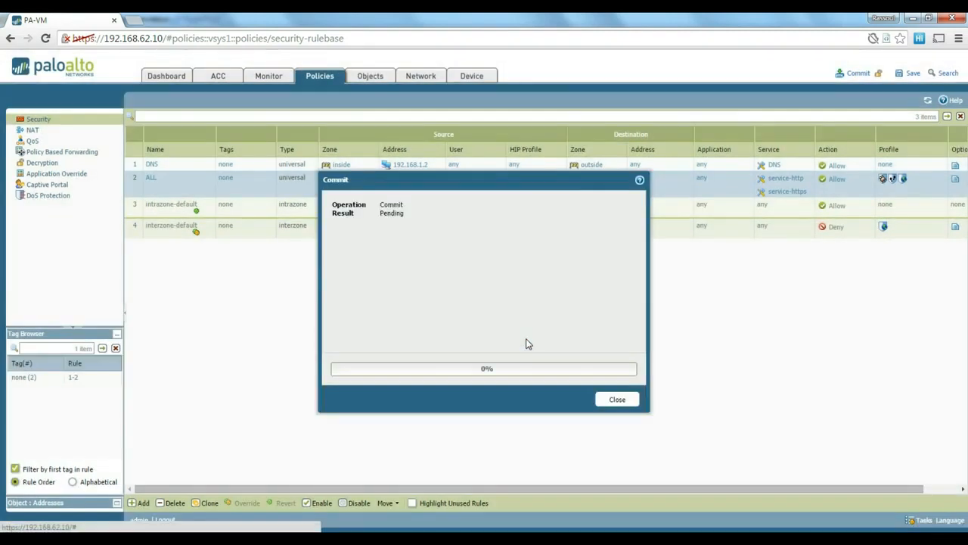
pyautogui.moveTo(506, 182); pyautogui.dragTo(535, 167)
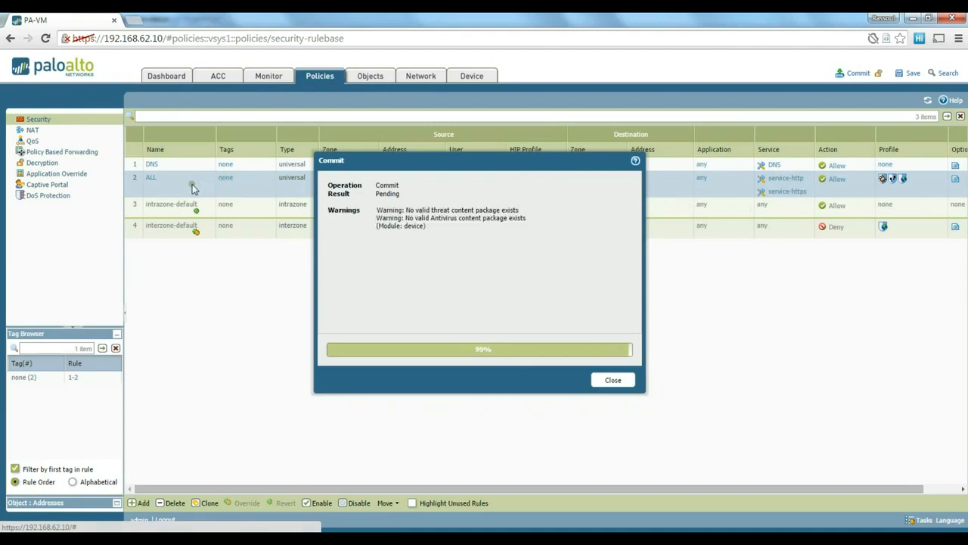
pyautogui.click(610, 380)
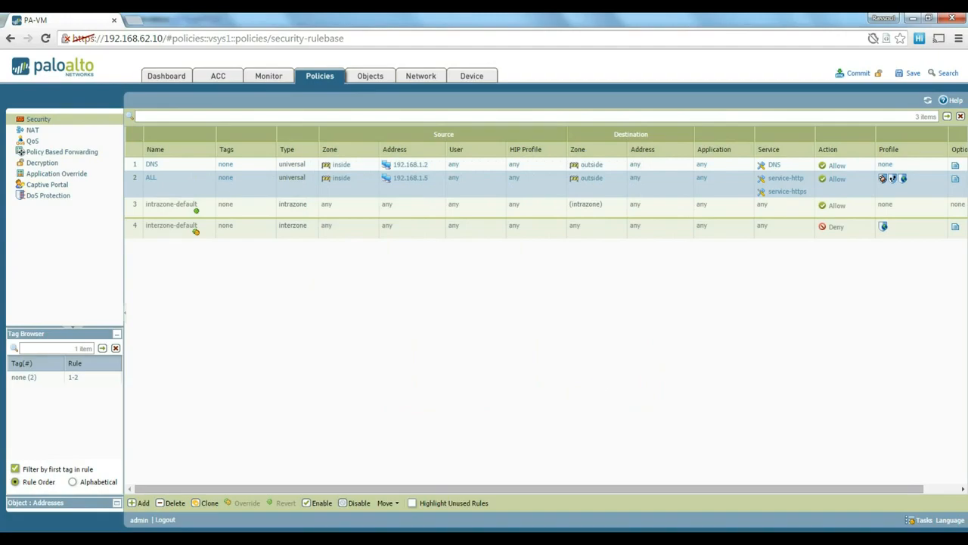
# Return to the Windows XP virtual machine and load Google in Firefox's second tab to test web access under the committed rules
pyautogui.hotkey('alt', 'Tab')
pyautogui.click(462, 159)
pyautogui.moveTo(461, 158); pyautogui.dragTo(326, 161)
pyautogui.write('go')
pyautogui.press('Return')
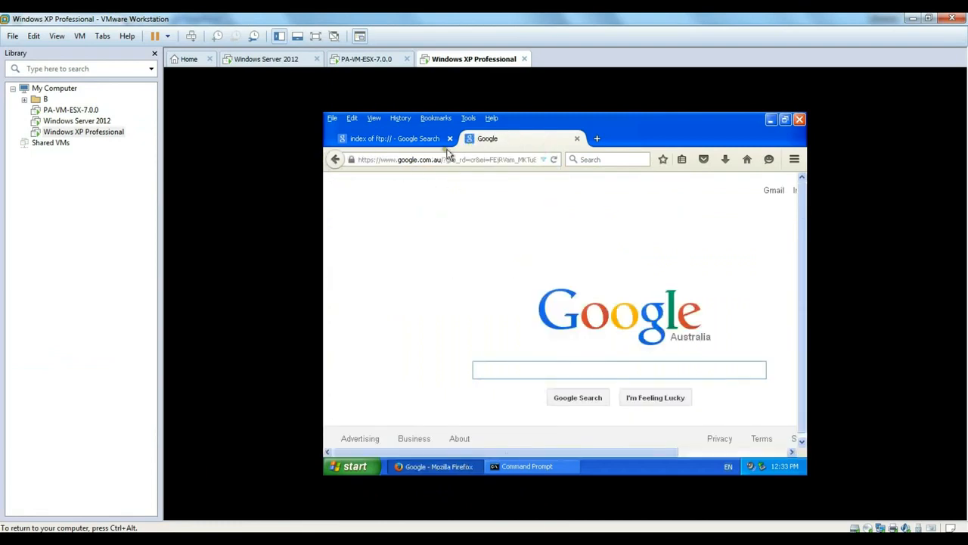
# Run ftp ftp.dlink.ru again in the command prompt to retest FTP access, and abort the connection
pyautogui.click(520, 465)
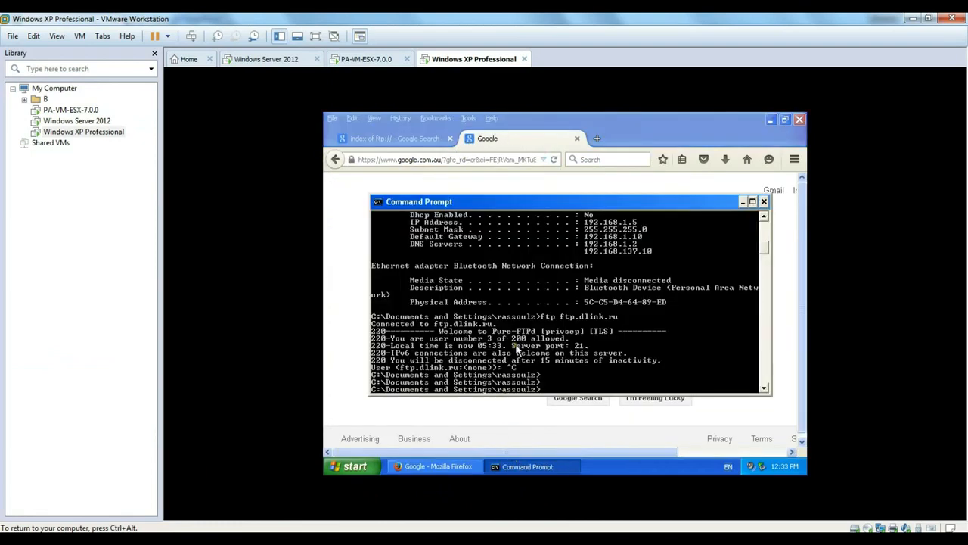
pyautogui.press('Up')
pyautogui.press('Return')
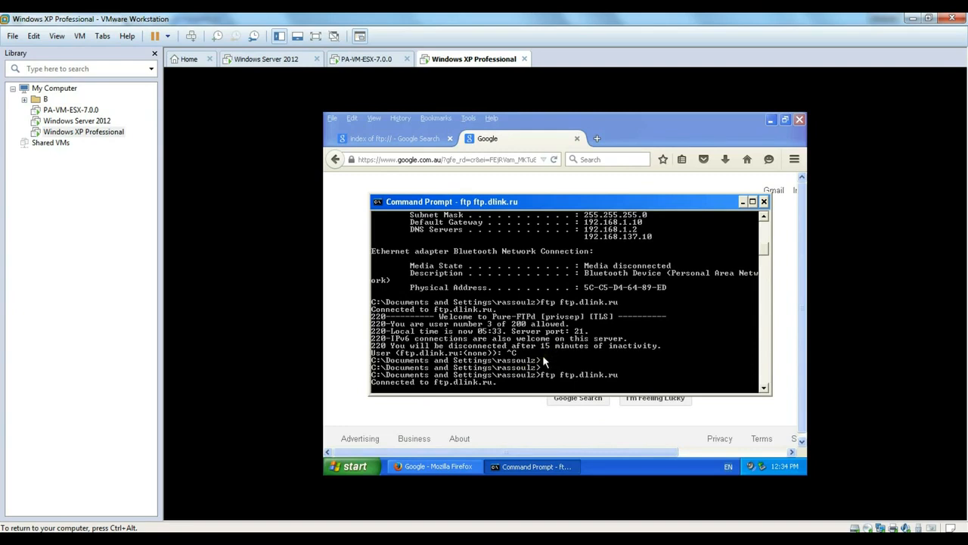
pyautogui.hotkey('ctrl', 'c')
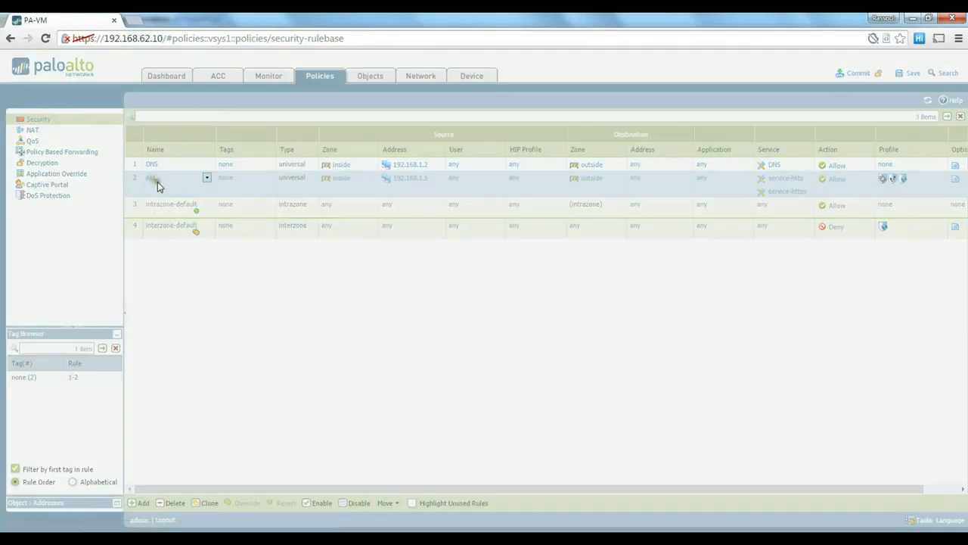
# Switch to the firewall's web interface and add the individual ngco.local domain user account as a source user of the ALL rule
pyautogui.click(154, 184)
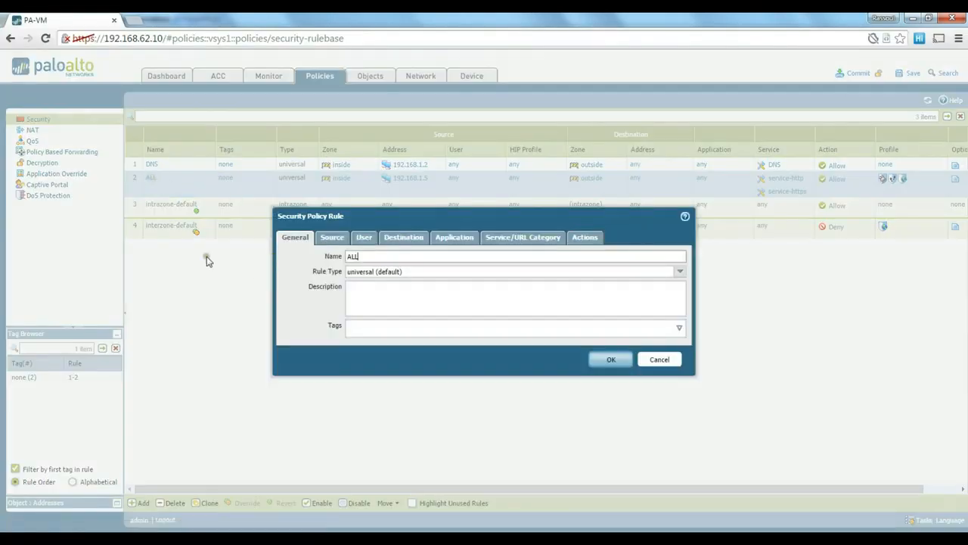
pyautogui.click(333, 239)
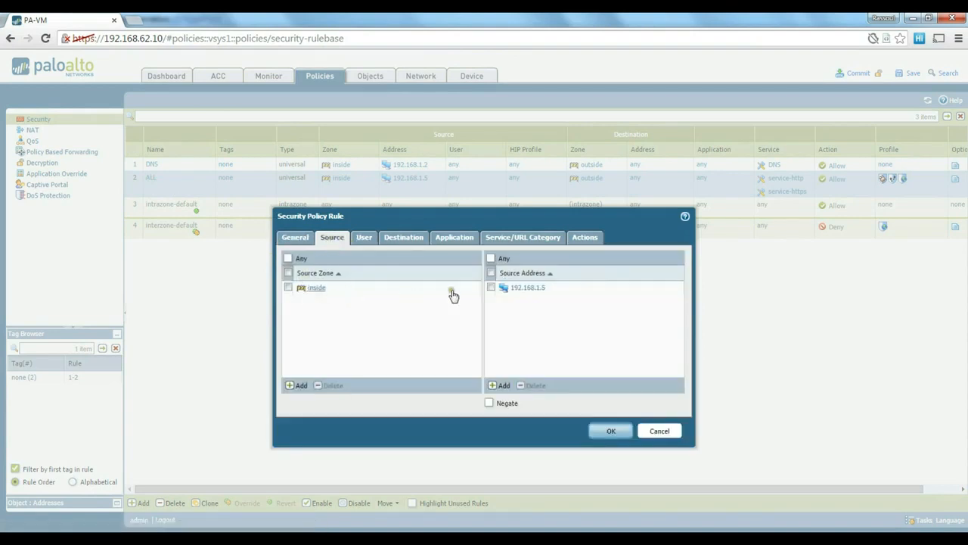
pyautogui.click(364, 238)
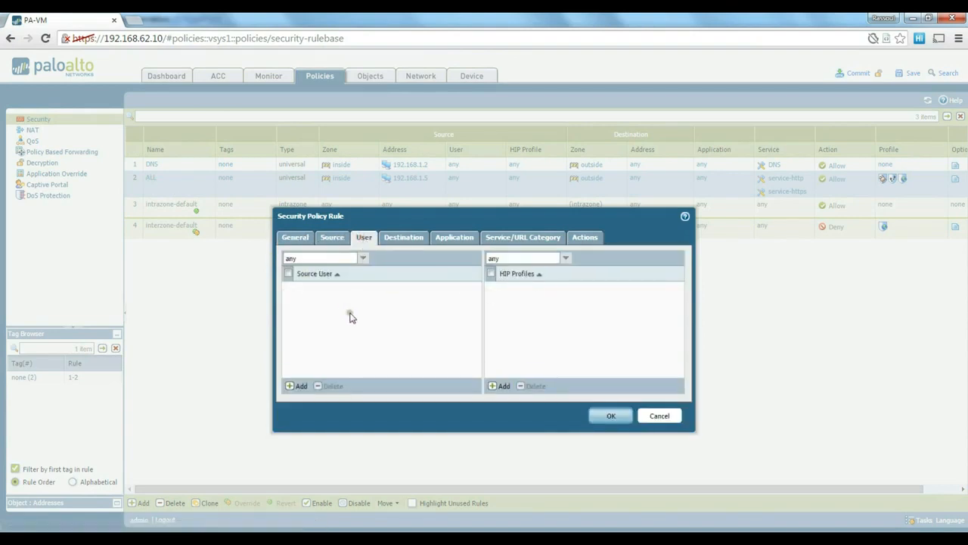
pyautogui.click(300, 387)
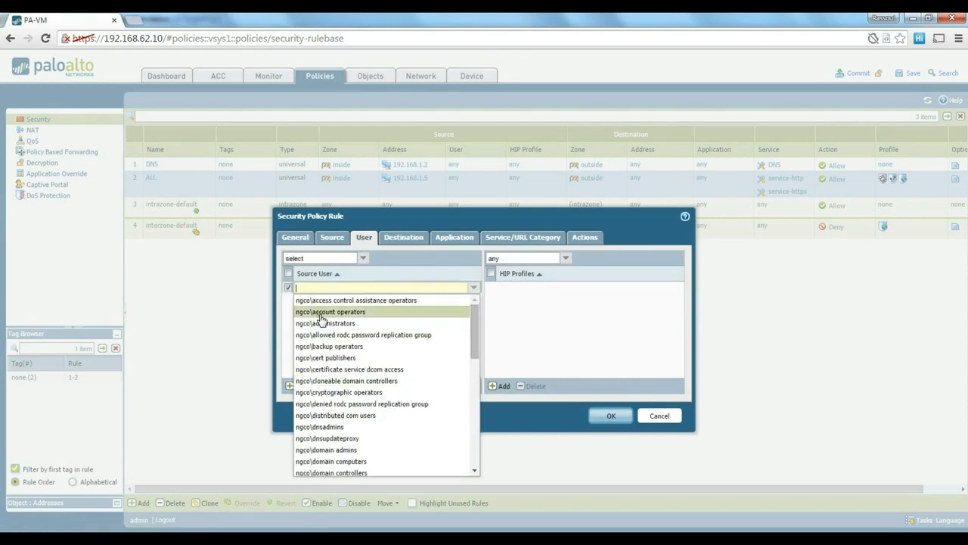
pyautogui.scroll(-5, 378, 352)
pyautogui.scroll(-3, 389, 355)
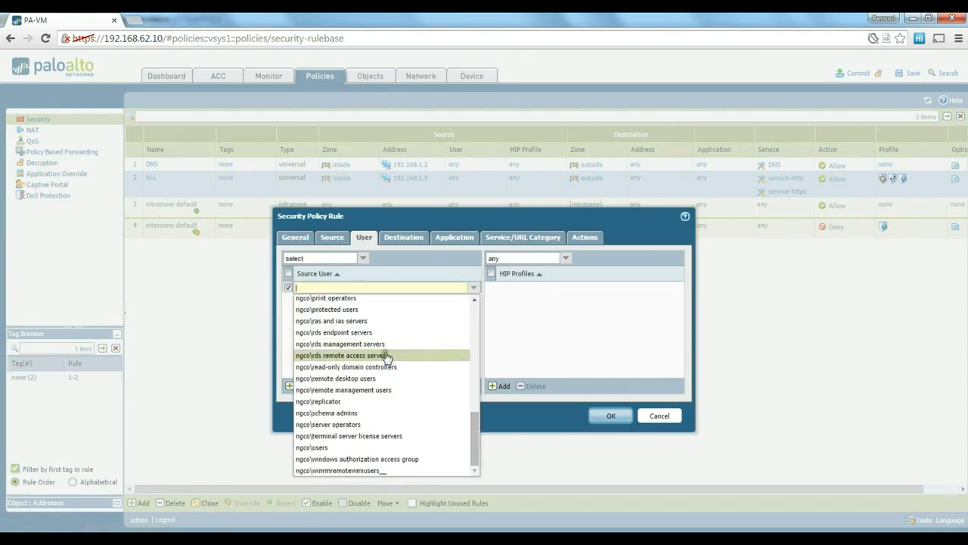
pyautogui.scroll(10, 382, 354)
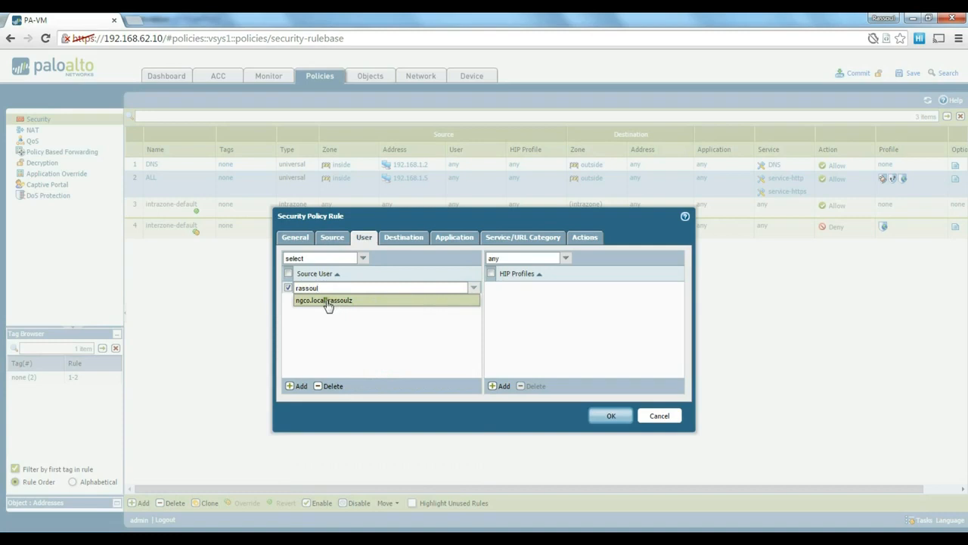
pyautogui.click(337, 301)
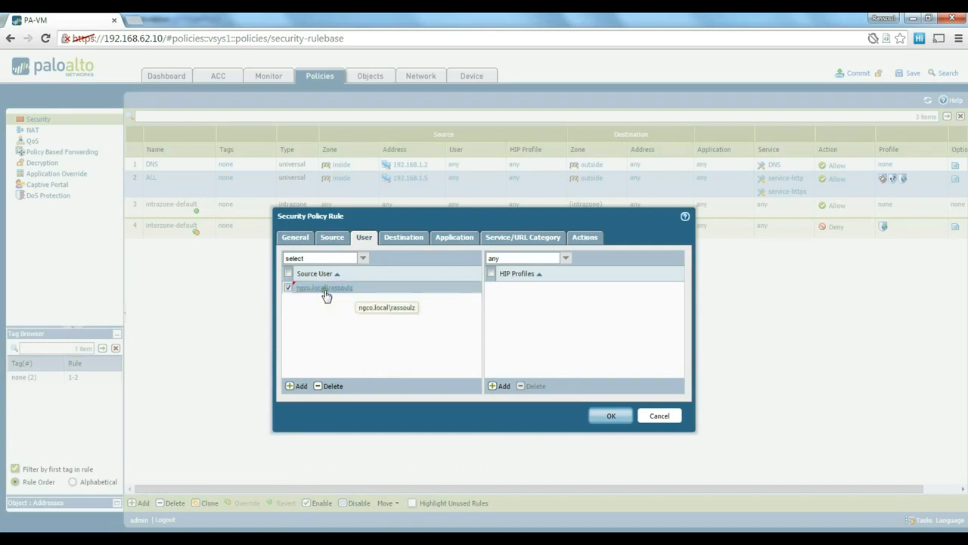
# Remove the domain user account from the ALL rule's source users and check the rule's destination settings
pyautogui.click(333, 387)
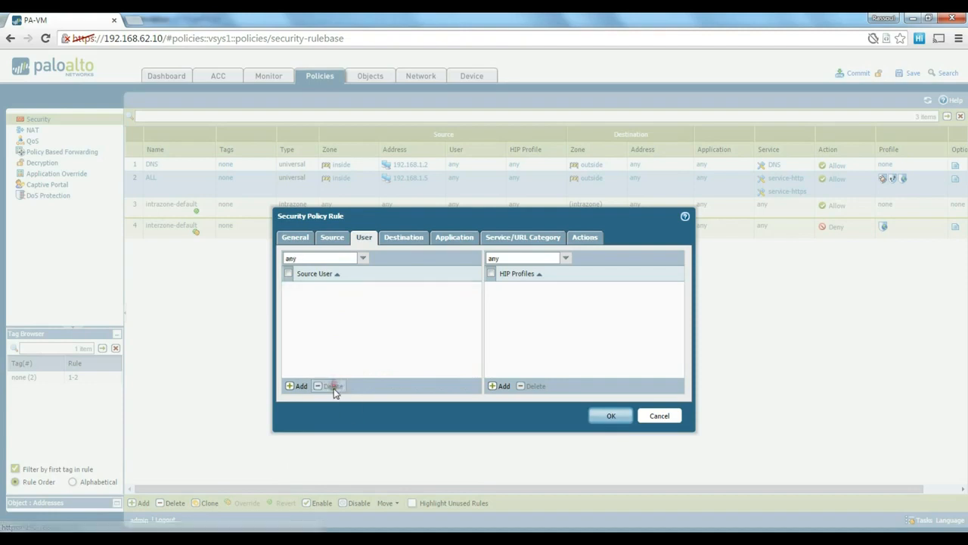
pyautogui.click(405, 244)
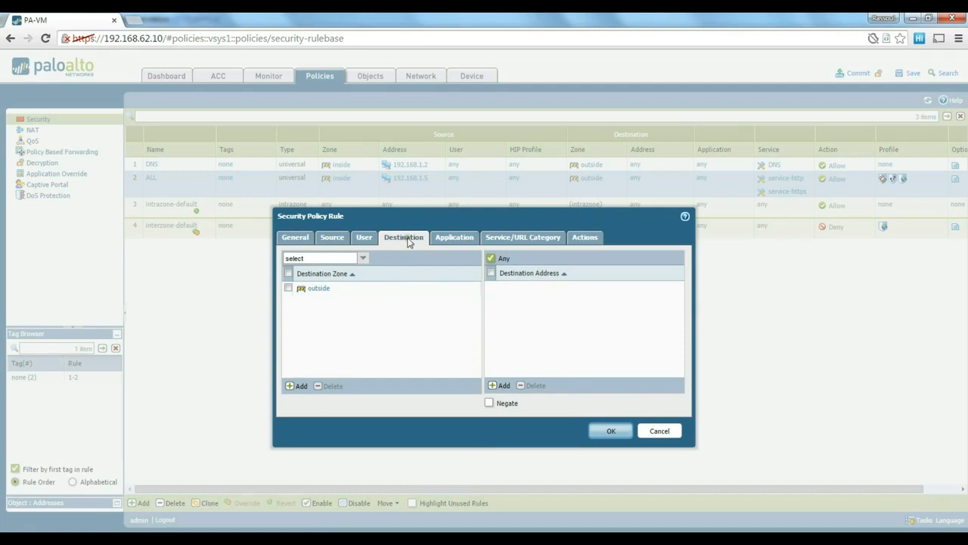
# Browse the predefined applications that can be added to the ALL rule, and leave the application list without choosing one
pyautogui.click(458, 237)
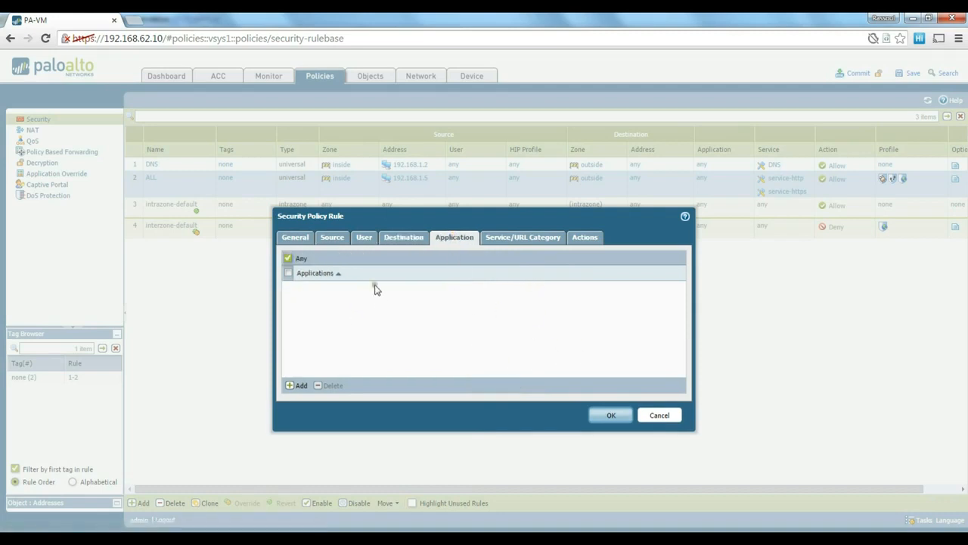
pyautogui.click(298, 386)
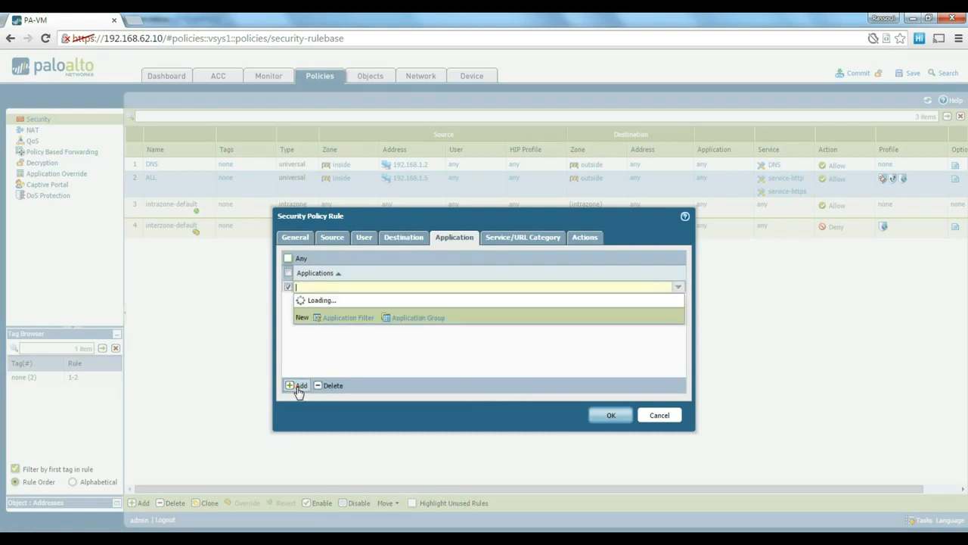
pyautogui.scroll(-15, 372, 394)
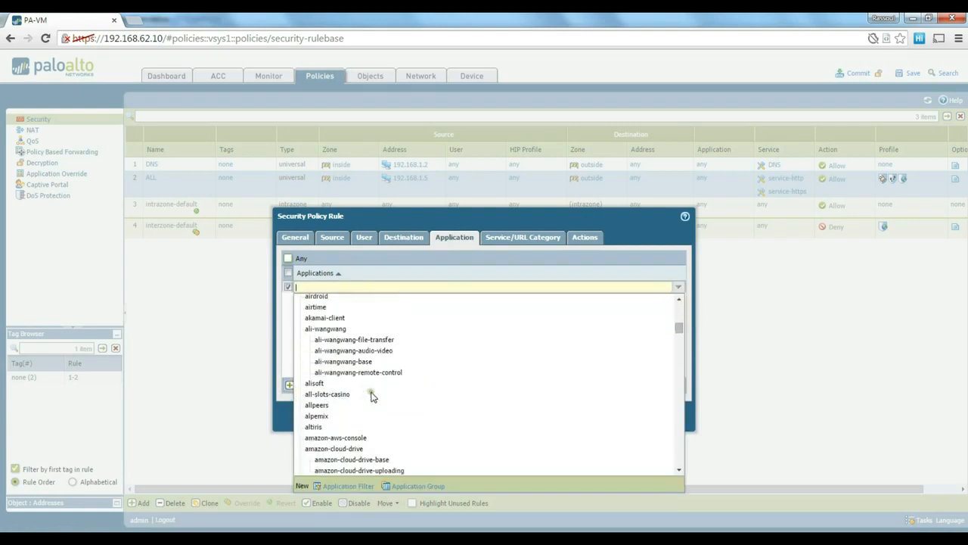
pyautogui.scroll(-2, 374, 397)
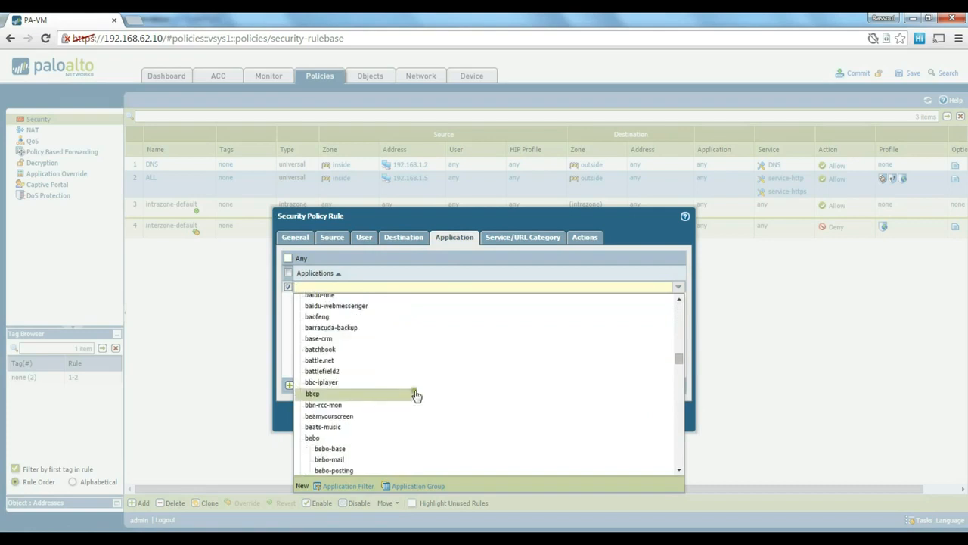
pyautogui.scroll(-3, 354, 404)
pyautogui.scroll(-5, 363, 400)
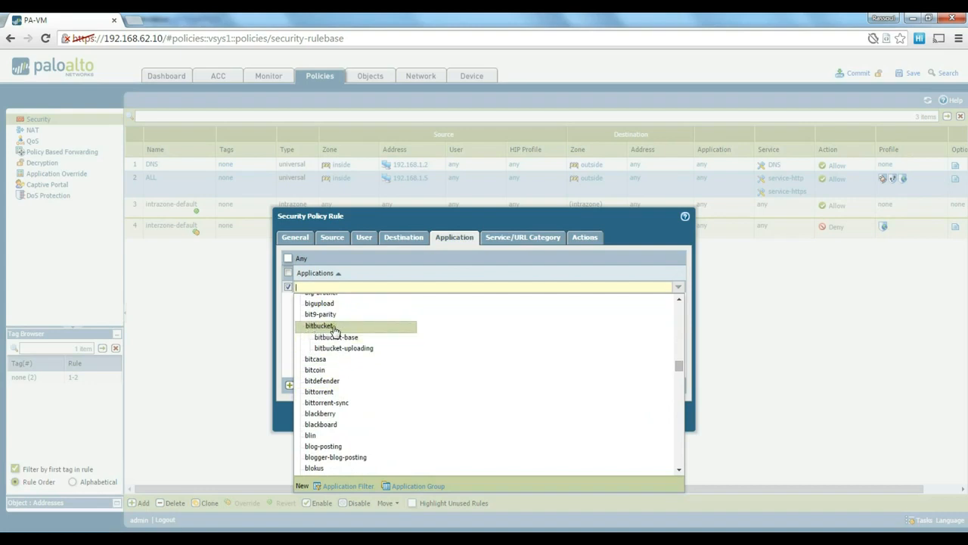
pyautogui.click(284, 324)
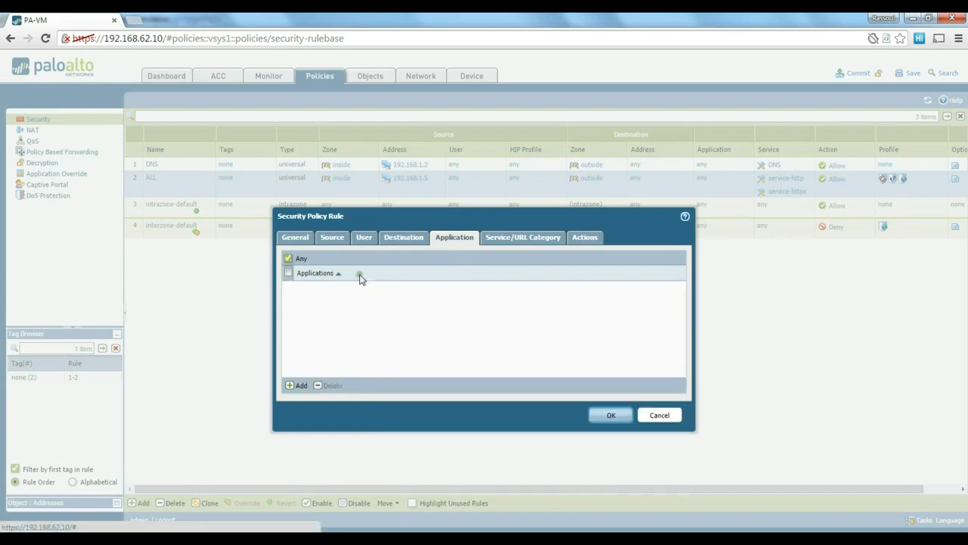
# Review the ALL rule's service and URL category, action, security profile and log settings, and close the rule without saving
pyautogui.click(511, 237)
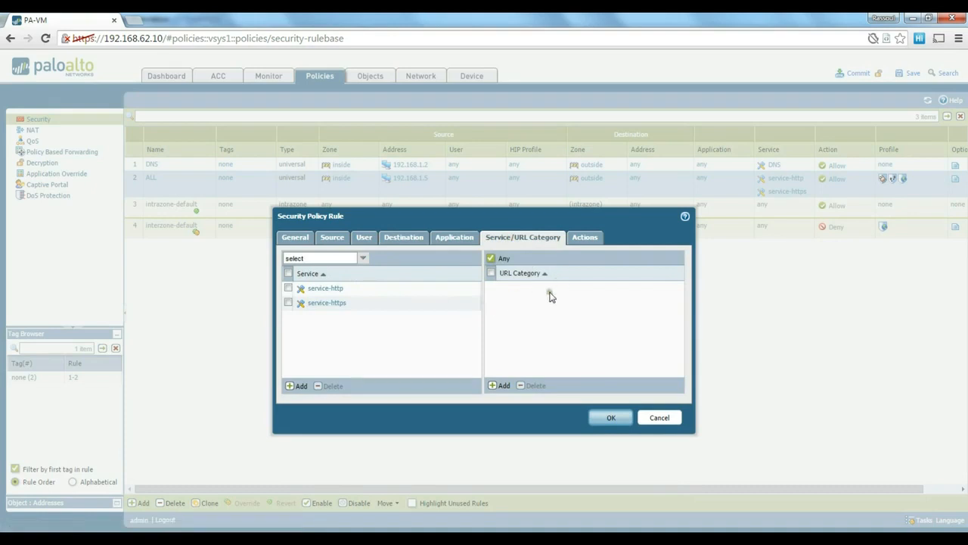
pyautogui.click(588, 238)
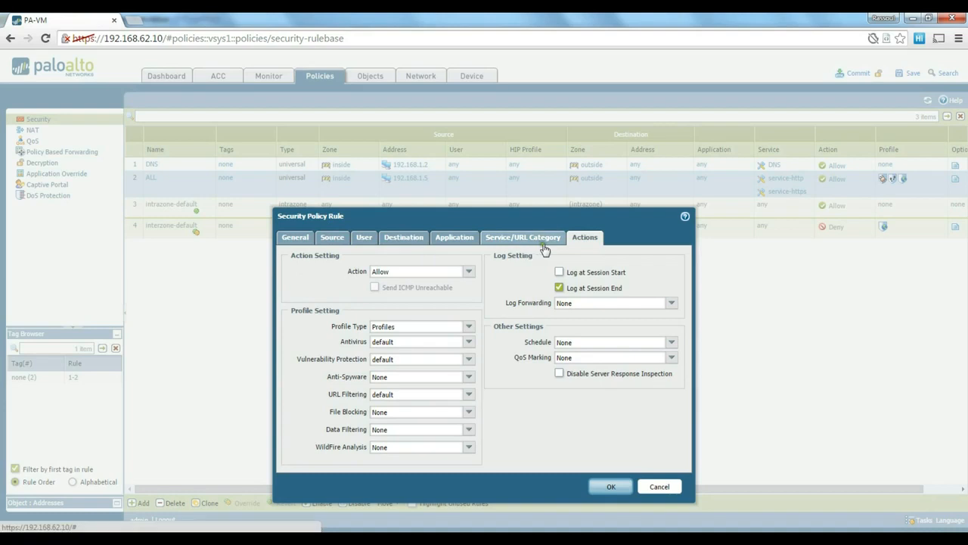
pyautogui.moveTo(361, 219); pyautogui.dragTo(366, 195)
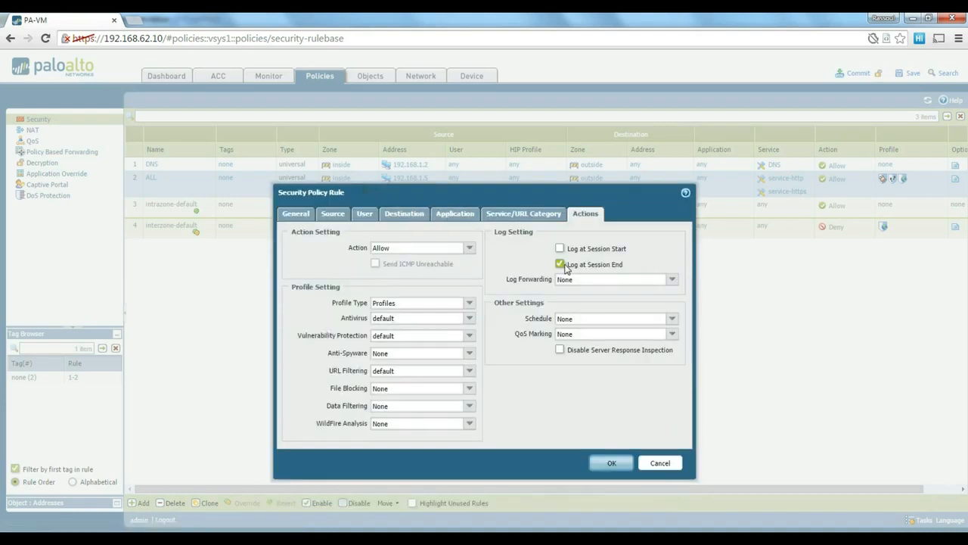
pyautogui.click(660, 463)
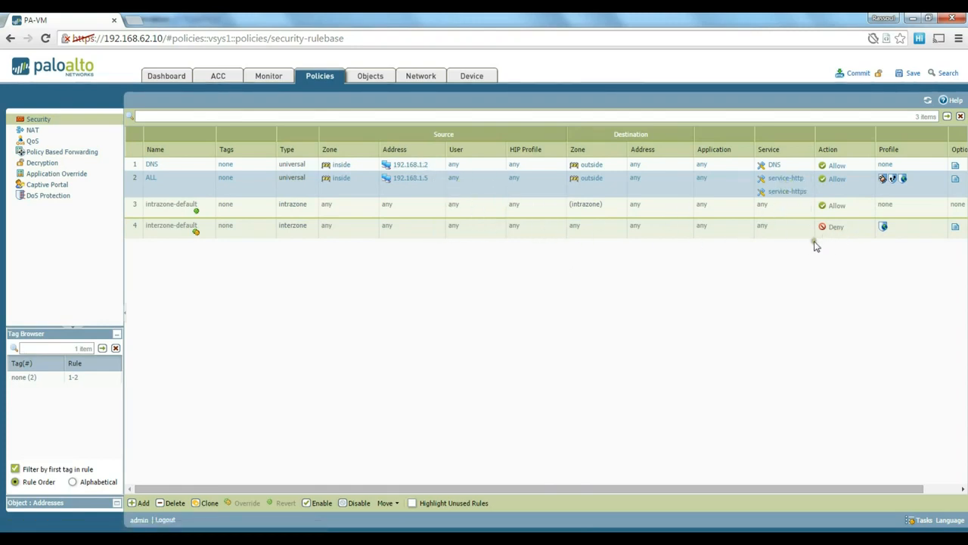
# Select the interzone-default rule at its Deny action
pyautogui.click(836, 229)
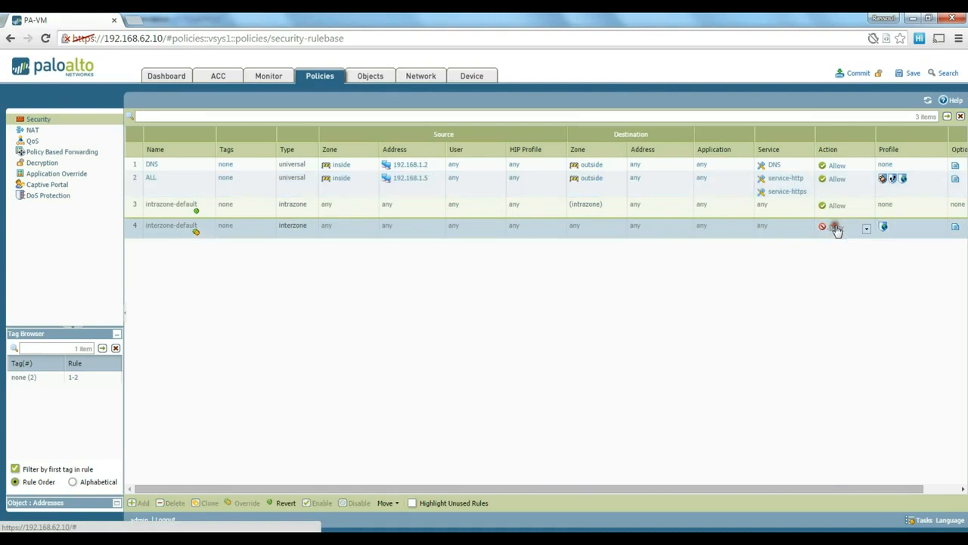